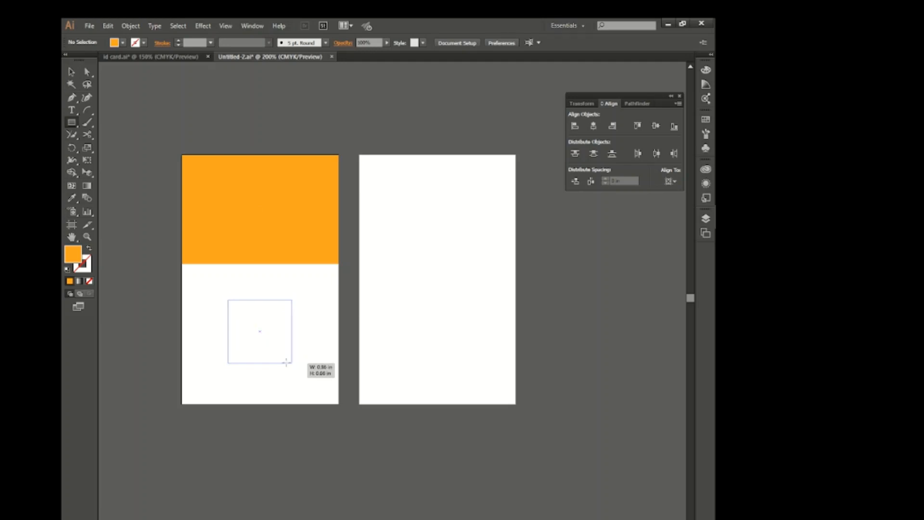
# - Give the square below the orange block a white stroke and a light grey fill
pyautogui.click(138, 43)
pyautogui.click(83, 60)
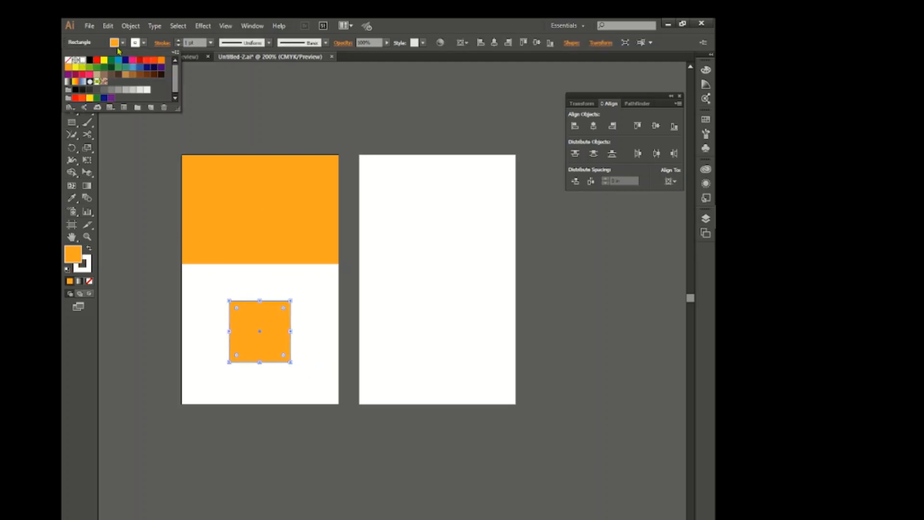
pyautogui.click(118, 43)
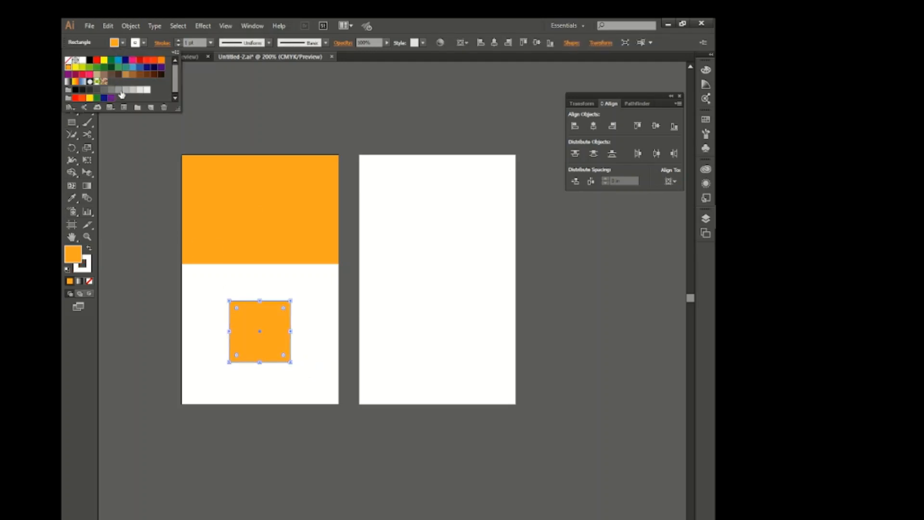
# - Rotate the grey square 45° into a diamond and place it horizontally centred over the orange block's lower part
pyautogui.click(320, 344)
pyautogui.moveTo(293, 298); pyautogui.dragTo(304, 331)
pyautogui.moveTo(264, 335); pyautogui.dragTo(300, 232)
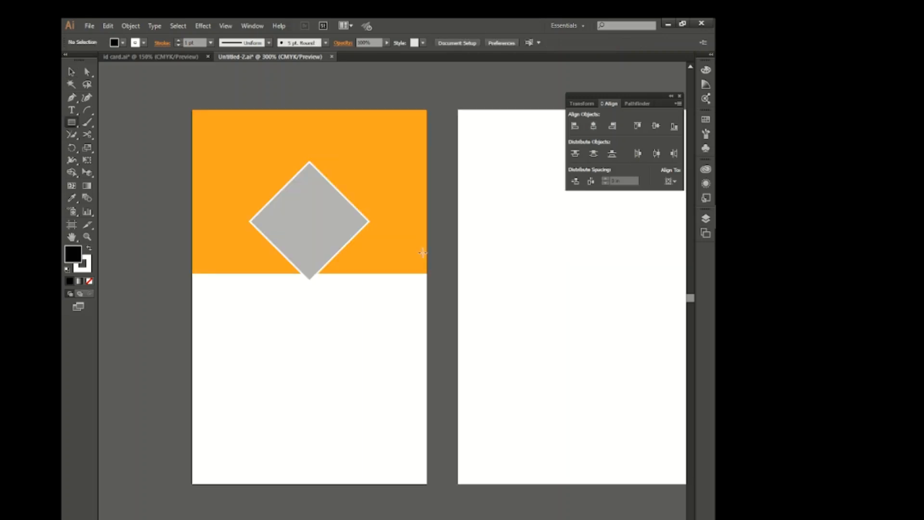
# - Draw a short horizontal black bar without stroke at the card's right edge, near the orange block's lower edge
pyautogui.moveTo(426, 241)
pyautogui.mouseDown()
pyautogui.moveTo(421, 254)
pyautogui.moveTo(380, 258)
pyautogui.moveTo(382, 268)
pyautogui.moveTo(208, 291)
pyautogui.moveTo(252, 299)
pyautogui.moveTo(405, 282)
pyautogui.moveTo(405, 274)
pyautogui.mouseUp()
pyautogui.click(72, 72)
pyautogui.click(143, 43)
pyautogui.click(68, 63)
# - Place copies of the black bar on both sides of the card and rotate the left copy 45° into a diagonal
pyautogui.click(246, 275)
pyautogui.moveTo(246, 299); pyautogui.dragTo(288, 293)
pyautogui.click(274, 321)
pyautogui.scroll(2, 246, 307)
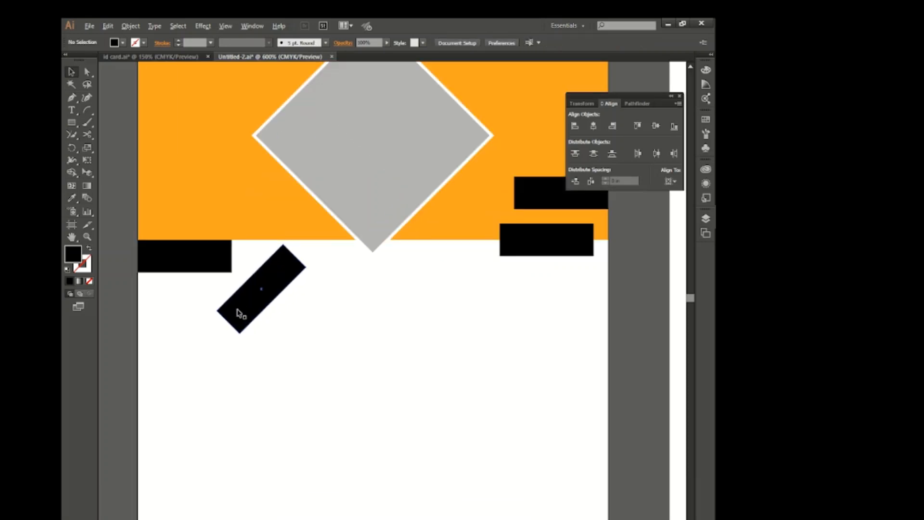
# - Join diagonal bars to the horizontal bars on both sides of the diamond, forming two bent black bands
pyautogui.moveTo(227, 304); pyautogui.dragTo(216, 243)
pyautogui.hscroll(5, 303, 332)
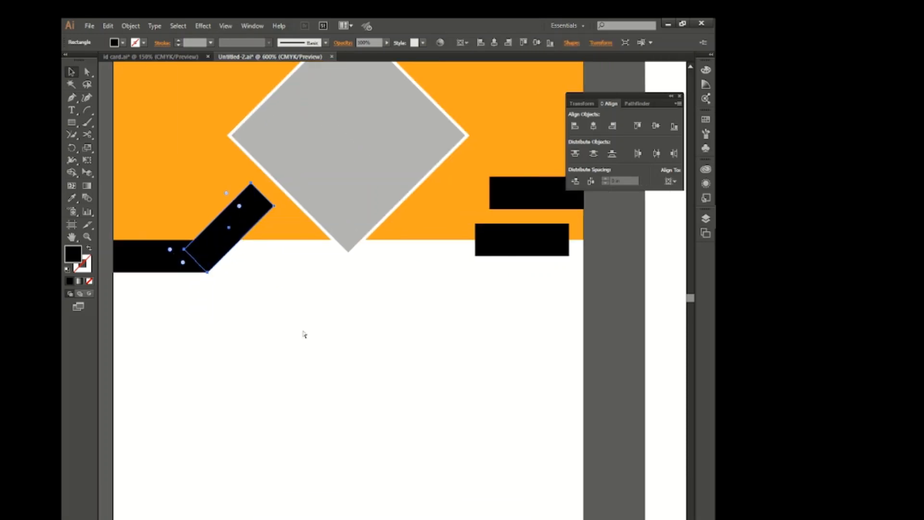
pyautogui.moveTo(426, 248); pyautogui.dragTo(414, 211)
pyautogui.hotkey('ctrl', 'z')
pyautogui.click(456, 302)
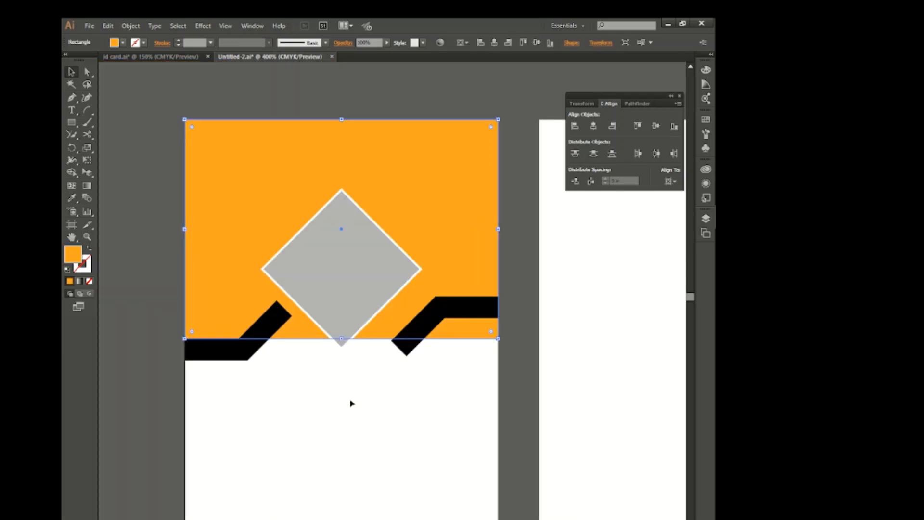
# - Draw a straight horizontal line with the Pen tool across the card, level with the right horizontal bar's lower edge
pyautogui.scroll(-1, 351, 399)
pyautogui.click(72, 97)
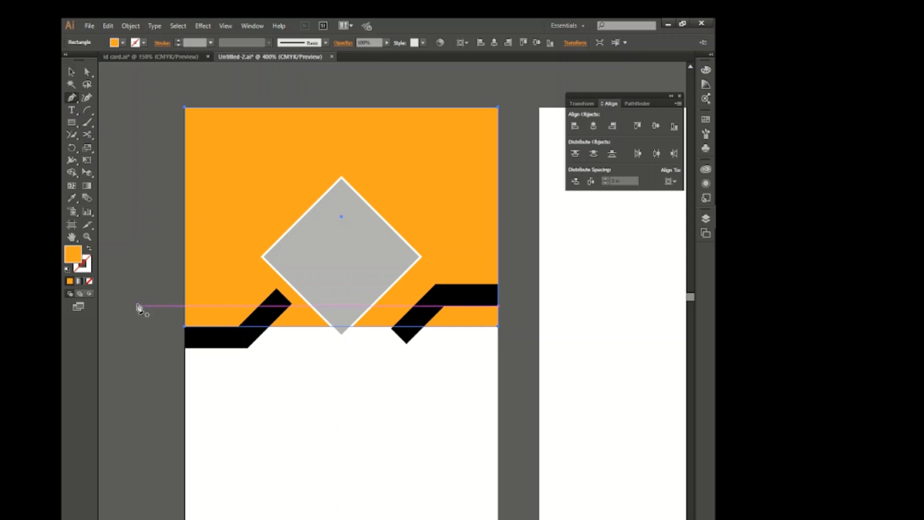
pyautogui.click(137, 305)
pyautogui.click(562, 305)
pyautogui.click(71, 72)
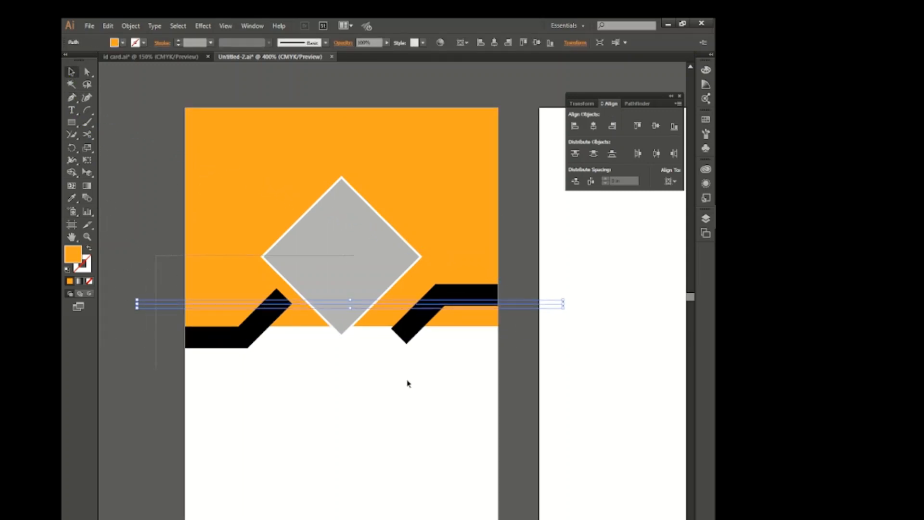
# - Select the card artwork and merge each pair of black bars into one bent band with the Shape Builder, using black fill
pyautogui.moveTo(596, 385); pyautogui.dragTo(173, 206)
pyautogui.click(71, 173)
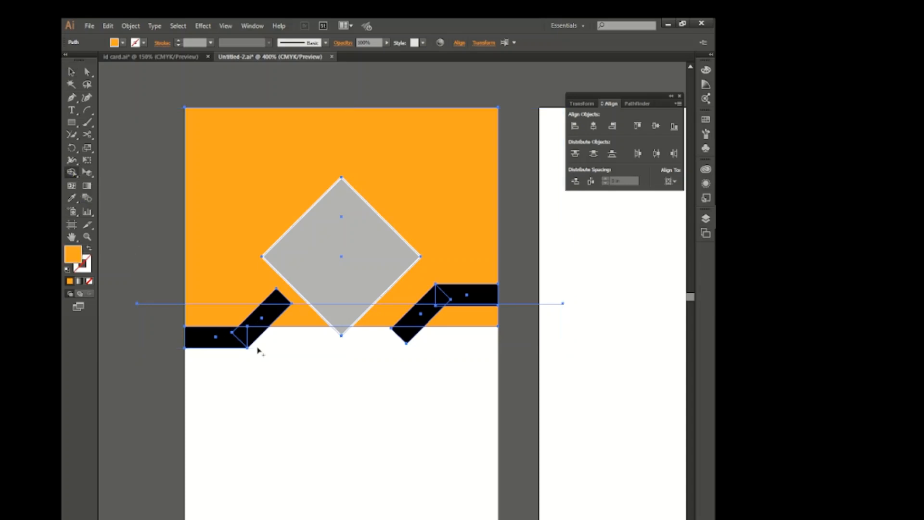
pyautogui.click(90, 53)
pyautogui.click(164, 250)
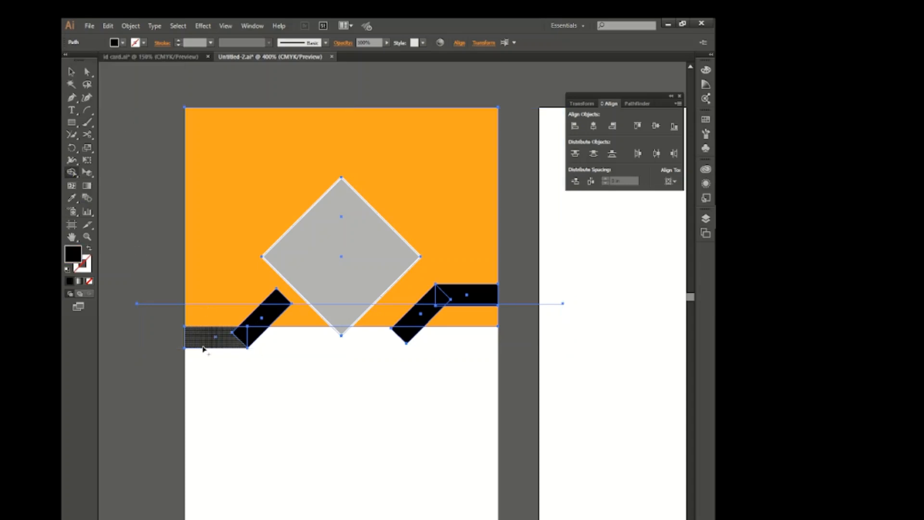
pyautogui.moveTo(204, 342); pyautogui.dragTo(267, 322)
pyautogui.moveTo(408, 336)
pyautogui.mouseDown()
pyautogui.moveTo(426, 308)
pyautogui.moveTo(476, 295)
pyautogui.mouseUp()
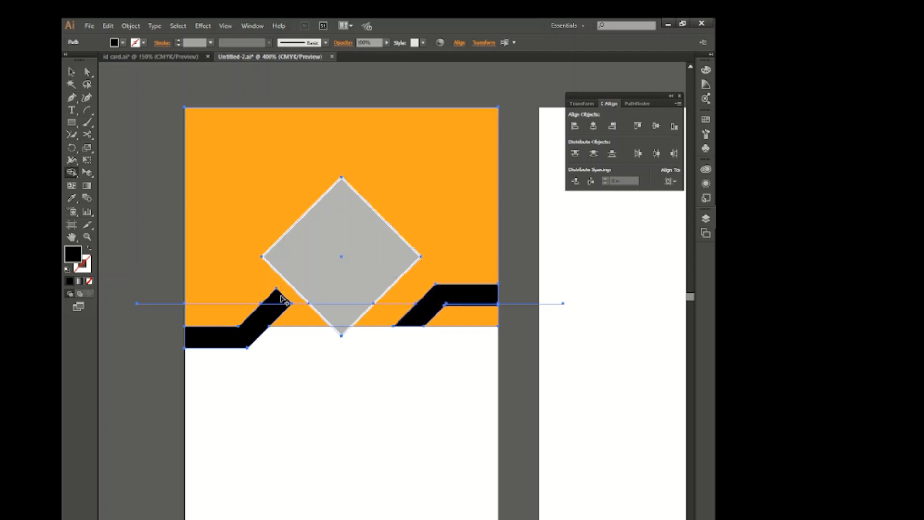
# - Merge the left band's tip above the line into the orange block with the Shape Builder, using orange fill
pyautogui.click(115, 43)
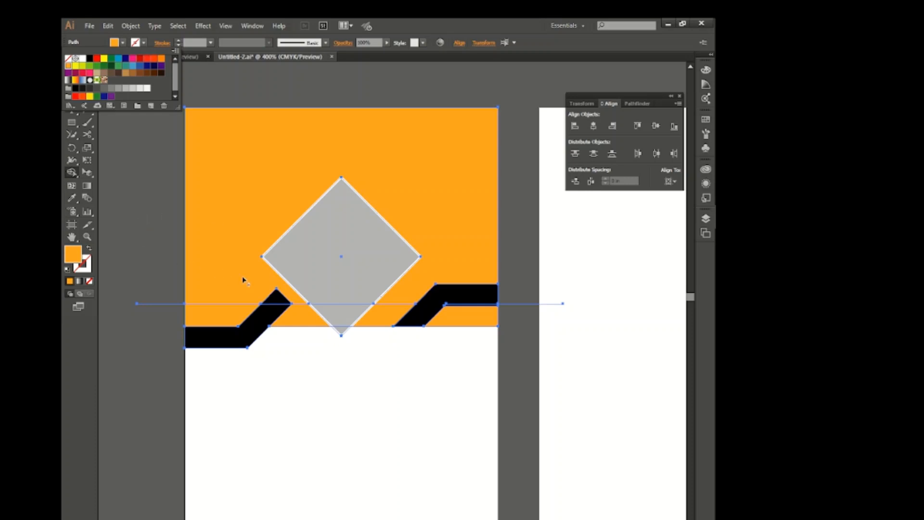
pyautogui.click(267, 294)
pyautogui.moveTo(254, 289); pyautogui.dragTo(274, 301)
# - Remove the orange pieces under the right band and between the left band and the diamond with the Shape Builder
pyautogui.keyDown('alt'); pyautogui.click(380, 322); pyautogui.keyUp('alt')
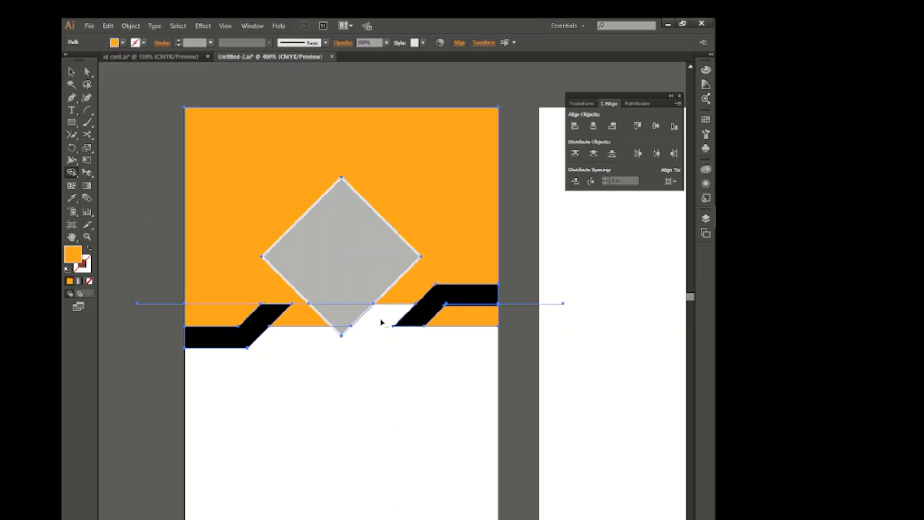
pyautogui.hotkey('ctrl', 'z')
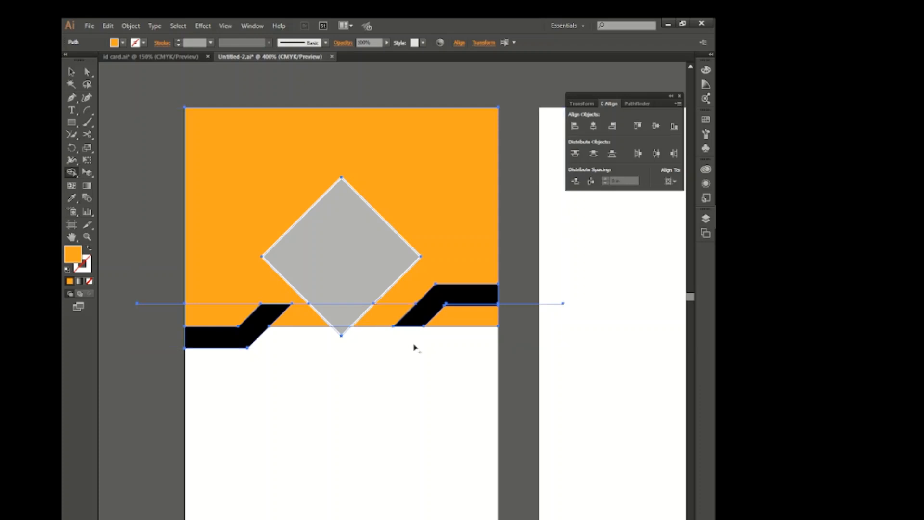
pyautogui.keyDown('alt'); pyautogui.click(468, 326); pyautogui.keyUp('alt')
pyautogui.keyDown('alt'); pyautogui.click(283, 320); pyautogui.keyUp('alt')
pyautogui.press('v')
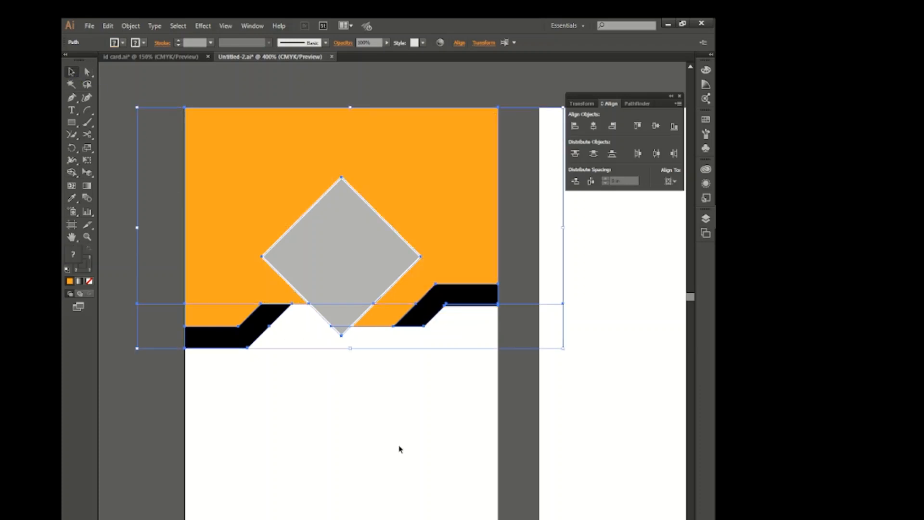
pyautogui.click(398, 447)
pyautogui.scroll(-1, 394, 354)
pyautogui.scroll(-1, 395, 358)
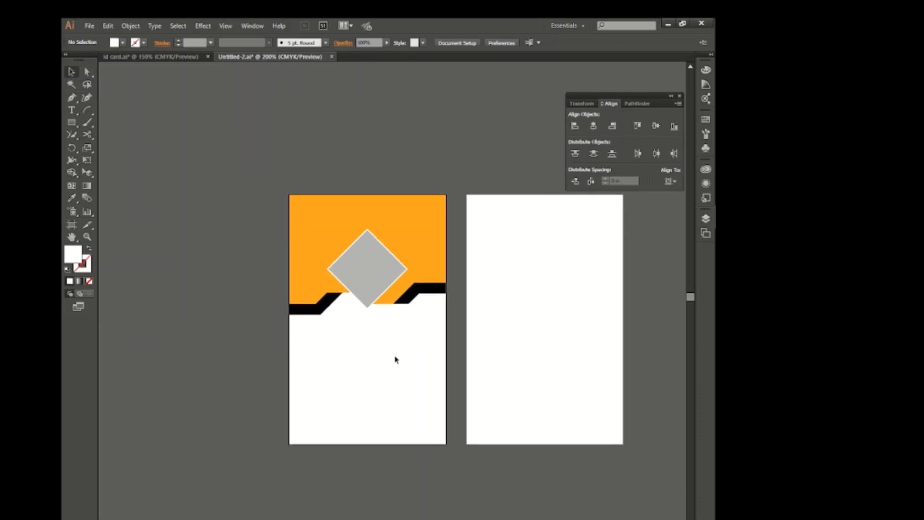
# - Draw a thin full-width rectangle along the first card's bottom edge with an orange fill and no stroke
pyautogui.click(340, 274)
pyautogui.scroll(1, 365, 353)
pyautogui.press('m')
pyautogui.moveTo(218, 370); pyautogui.dragTo(453, 390)
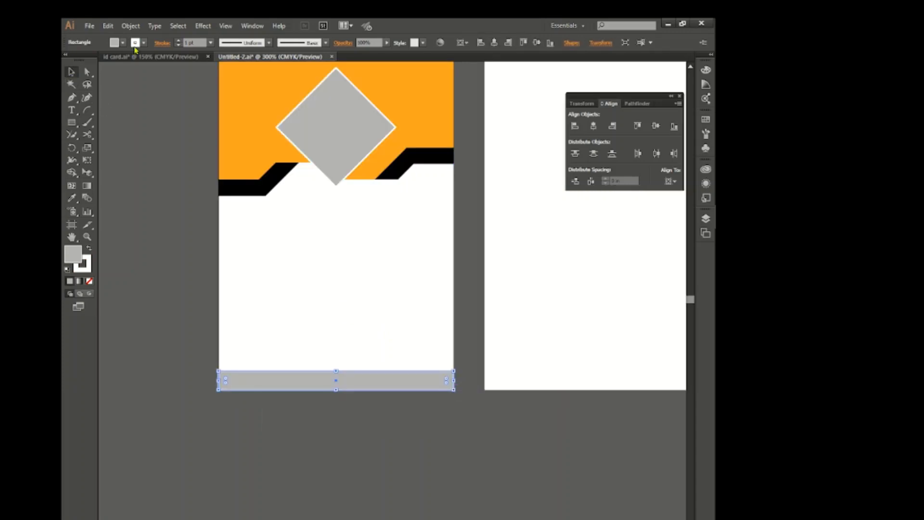
pyautogui.click(135, 42)
pyautogui.click(68, 58)
pyautogui.click(68, 65)
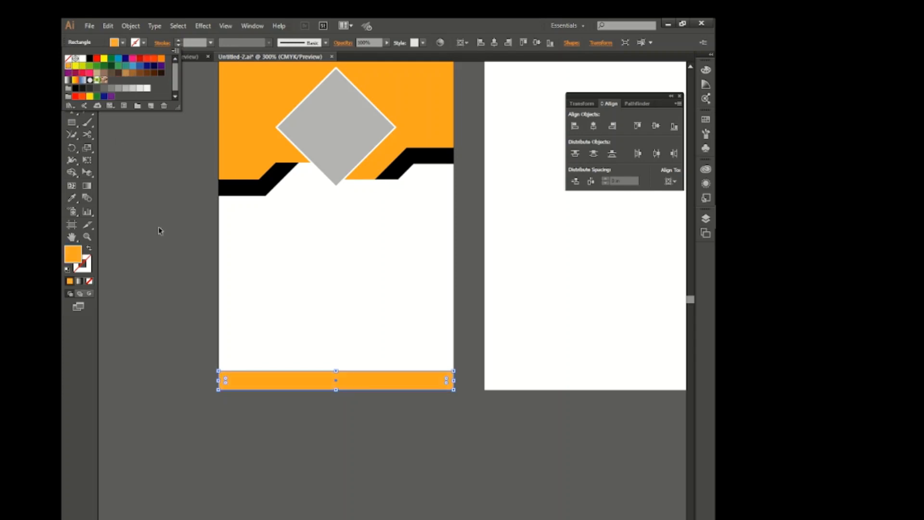
pyautogui.click(330, 361)
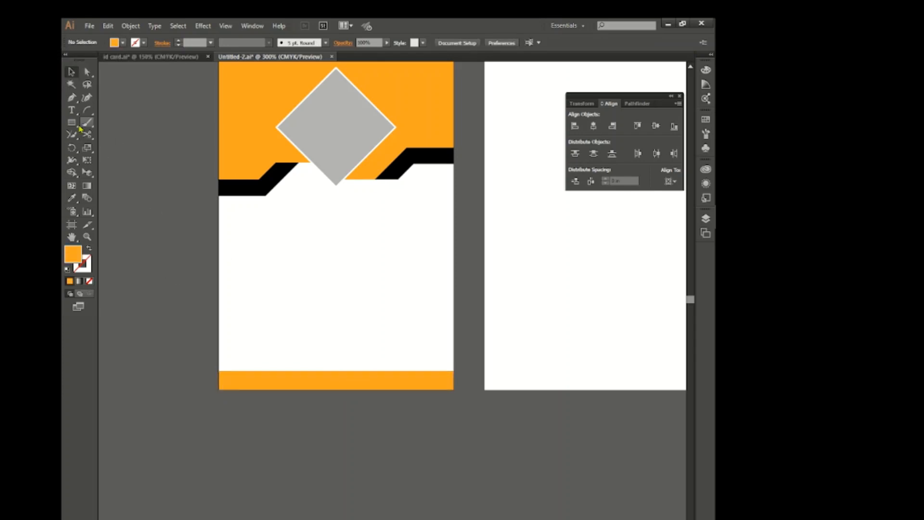
# - Draw a large hexagon and centre it horizontally on the card so its base overlaps the orange bottom strip
pyautogui.moveTo(71, 122); pyautogui.dragTo(111, 148)
pyautogui.moveTo(276, 282); pyautogui.dragTo(310, 341)
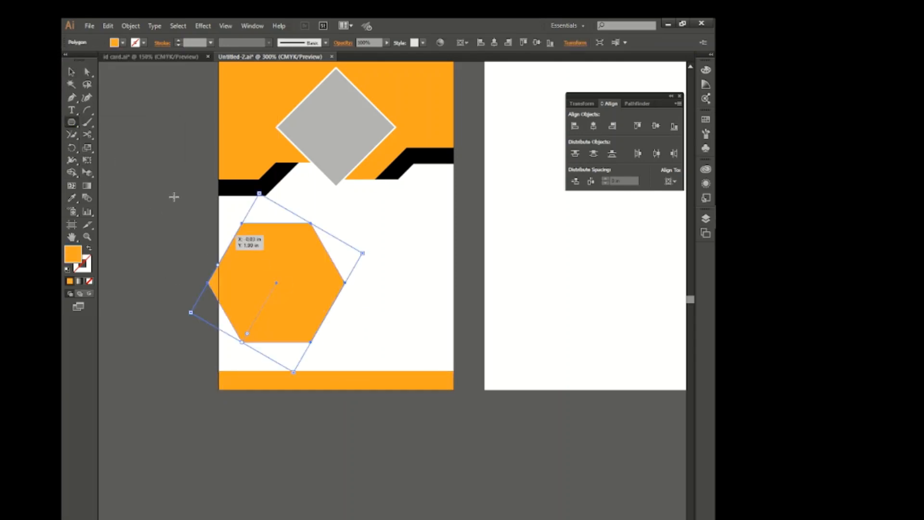
pyautogui.moveTo(315, 302); pyautogui.dragTo(377, 340)
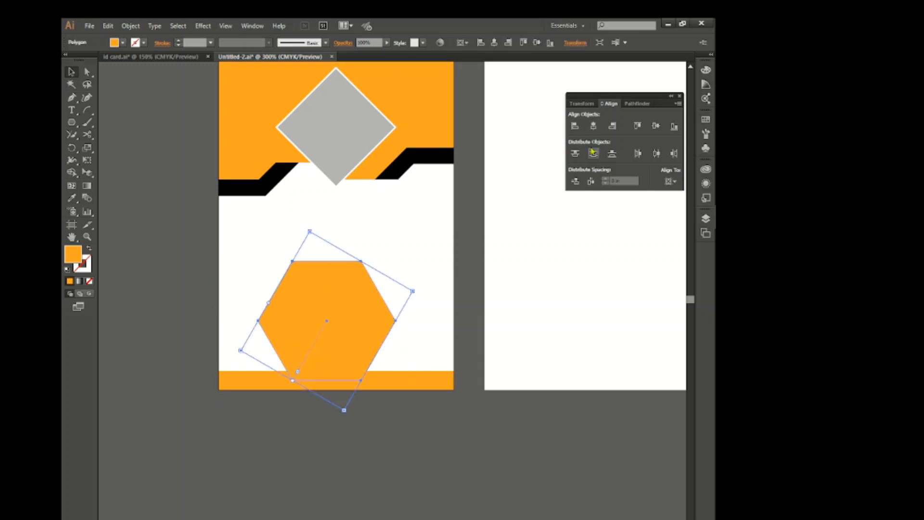
pyautogui.press('Up')
# - Cut the hexagon out of the orange bottom strip with the Shape Builder, leaving a notch in the strip's upper edge
pyautogui.moveTo(351, 394); pyautogui.dragTo(492, 412)
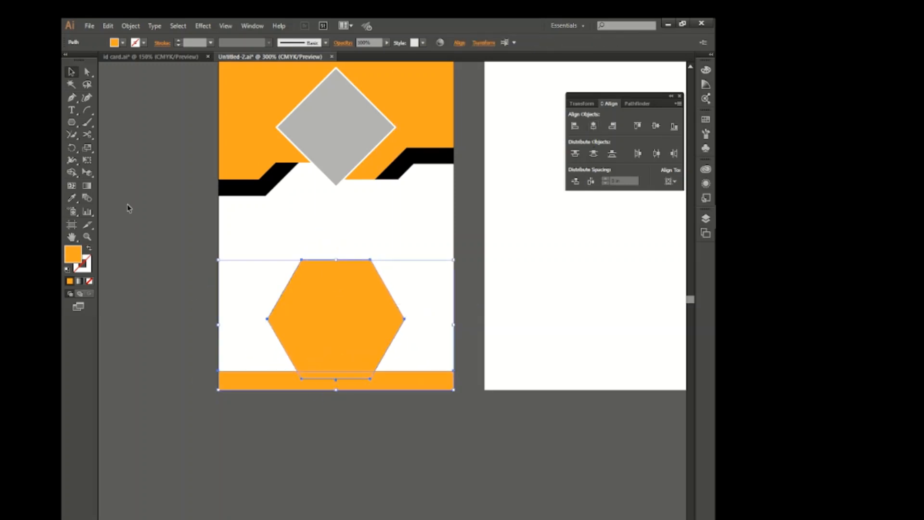
pyautogui.click(72, 173)
pyautogui.moveTo(244, 268); pyautogui.dragTo(351, 368)
pyautogui.press('v')
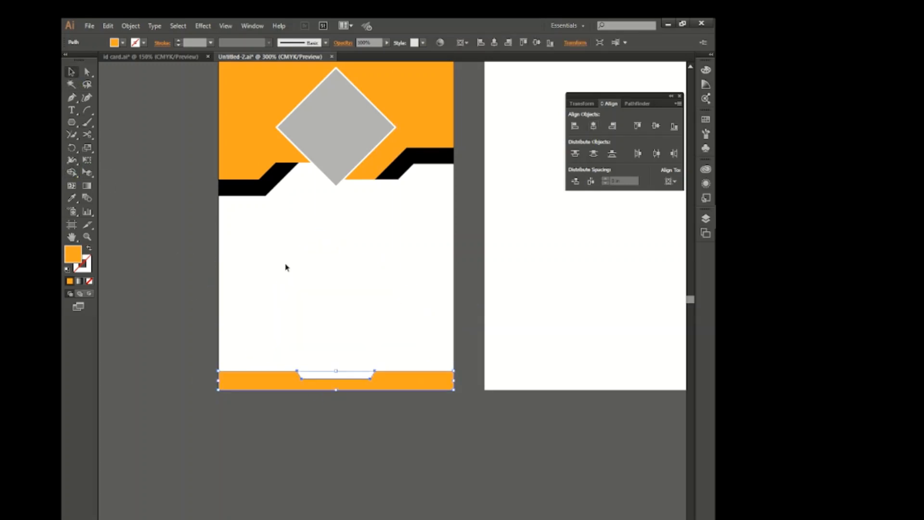
# - Offset a copy of the notched strip slightly downward and fill it black
pyautogui.press('Down')
pyautogui.press('Down')
pyautogui.press('Down')
pyautogui.press('Down')
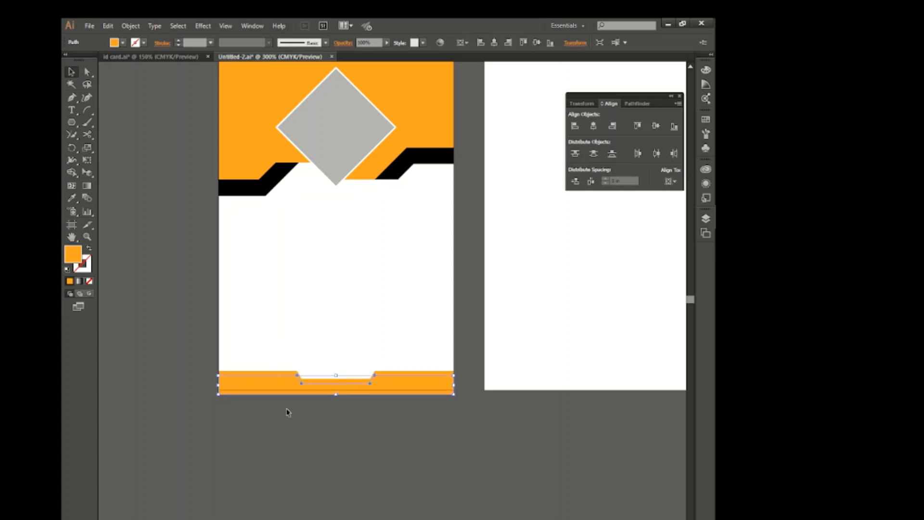
pyautogui.click(123, 43)
pyautogui.click(89, 61)
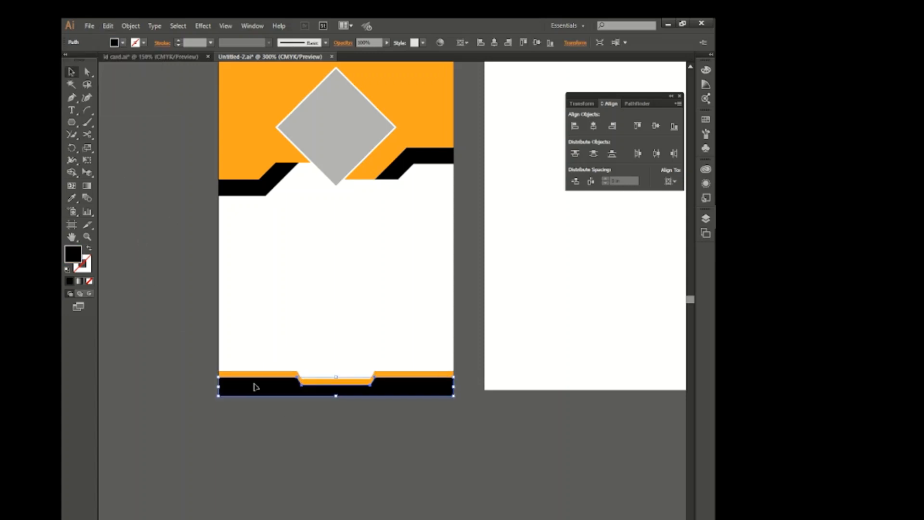
# - Fit the black and orange notched strips together so they end at the card's bottom edge
pyautogui.moveTo(336, 362); pyautogui.dragTo(336, 389)
pyautogui.click(363, 399)
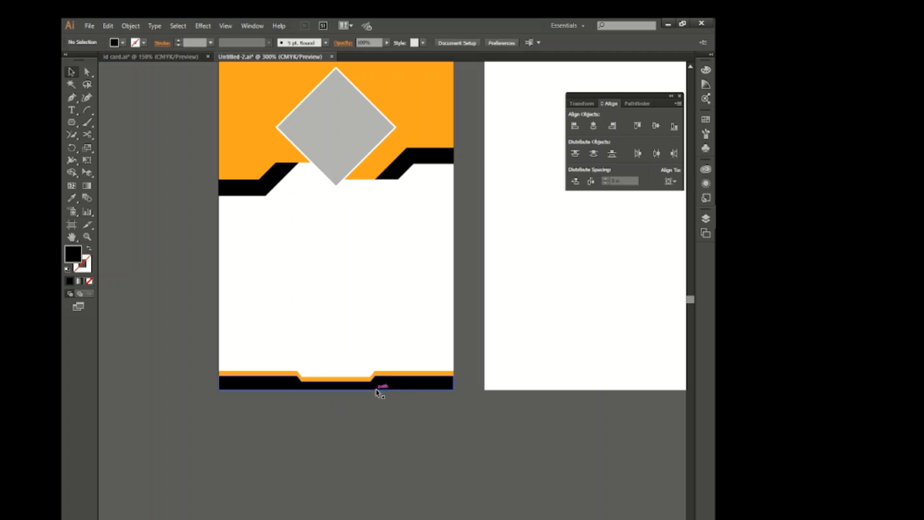
pyautogui.click(379, 386)
pyautogui.keyDown('shift'); pyautogui.click(364, 377); pyautogui.keyUp('shift')
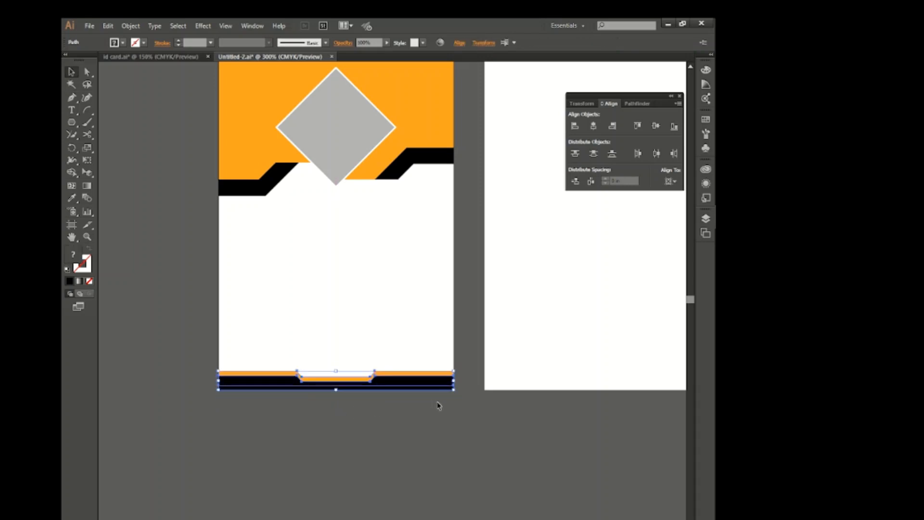
pyautogui.click(432, 399)
pyautogui.hotkey('ctrl', '-')
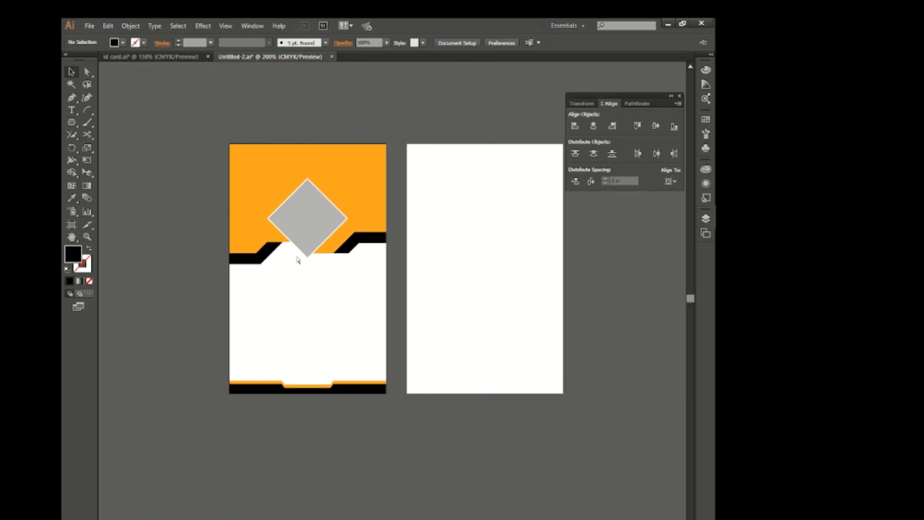
# - Draw a long thin black bar, rotate it 45° and run it from behind the diamond through the card's upper-right corner
pyautogui.moveTo(71, 123); pyautogui.dragTo(99, 125)
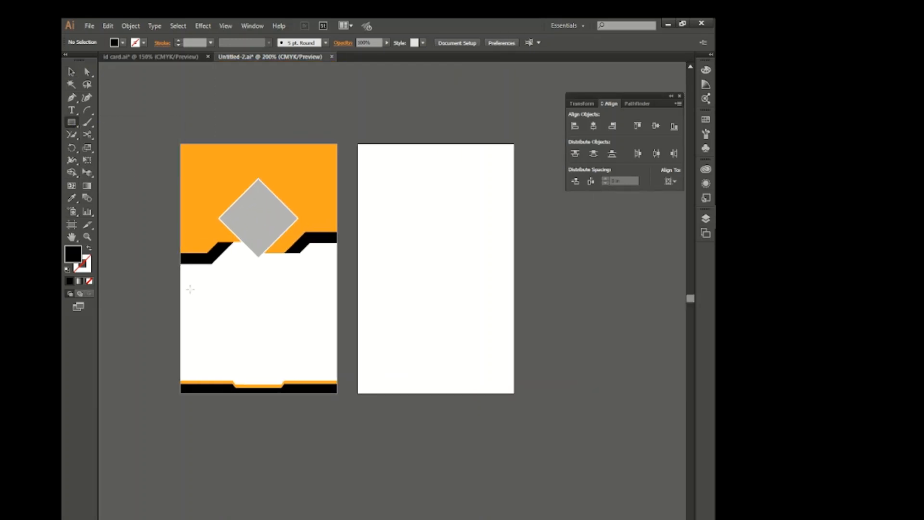
pyautogui.moveTo(192, 292); pyautogui.dragTo(427, 246)
pyautogui.press('v')
pyautogui.click(286, 330)
pyautogui.moveTo(304, 180); pyautogui.dragTo(314, 170)
pyautogui.click(414, 204)
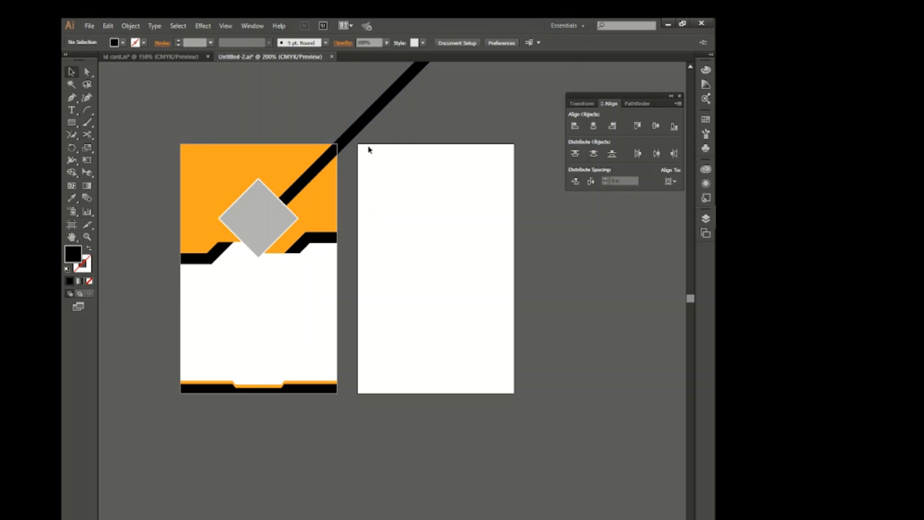
# - Add a mirrored copy of the diagonal bar running from the diamond through the card's upper-left corner
pyautogui.moveTo(378, 104); pyautogui.dragTo(303, 248)
pyautogui.moveTo(361, 203); pyautogui.dragTo(202, 183)
pyautogui.click(361, 310)
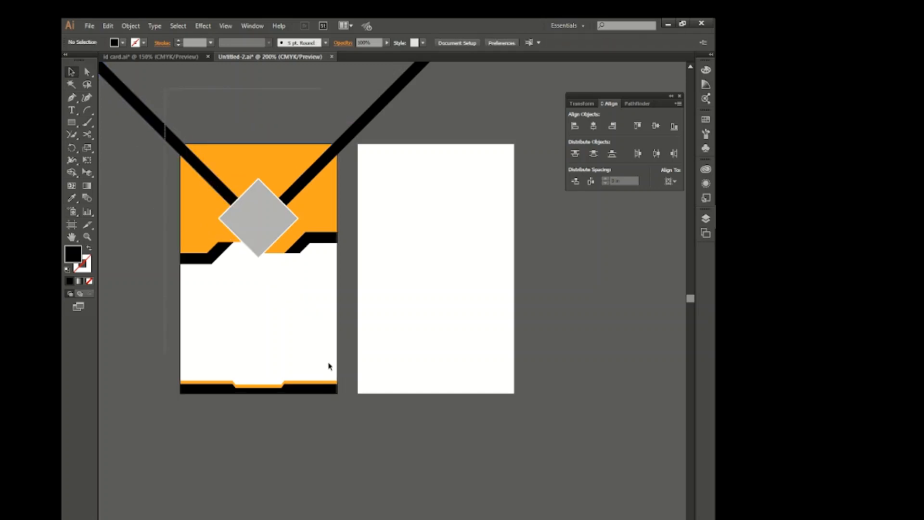
# - Select all artwork and remove the diagonal bars' parts outside the card with the Shape Builder
pyautogui.hotkey('ctrl', 'a')
pyautogui.hotkey('ctrl', '7')
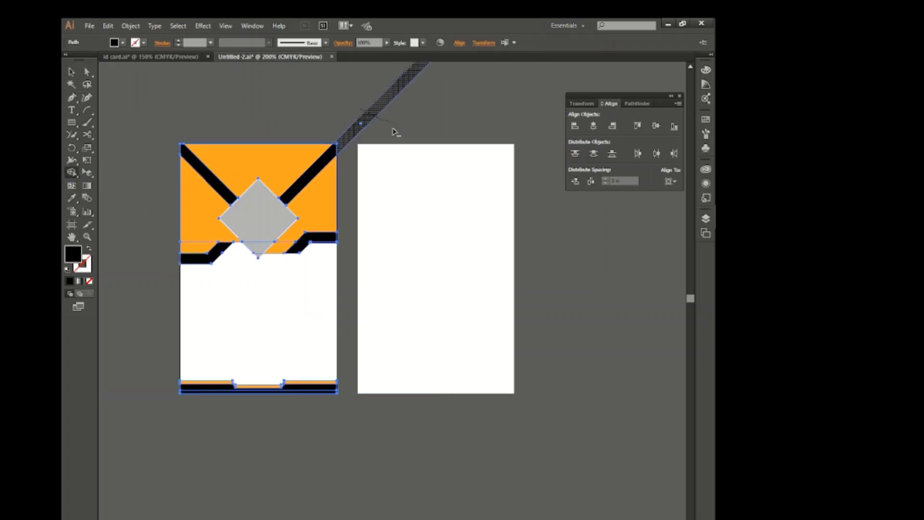
pyautogui.click(122, 178)
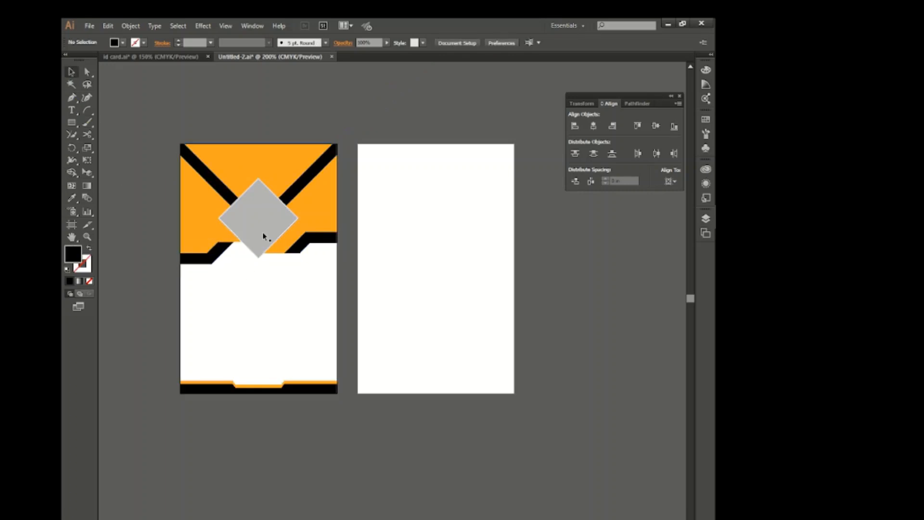
# - Duplicate the complete front card artwork onto the second artboard
pyautogui.hotkey('ctrl', 'a')
pyautogui.moveTo(261, 224); pyautogui.dragTo(438, 224)
pyautogui.click(302, 297)
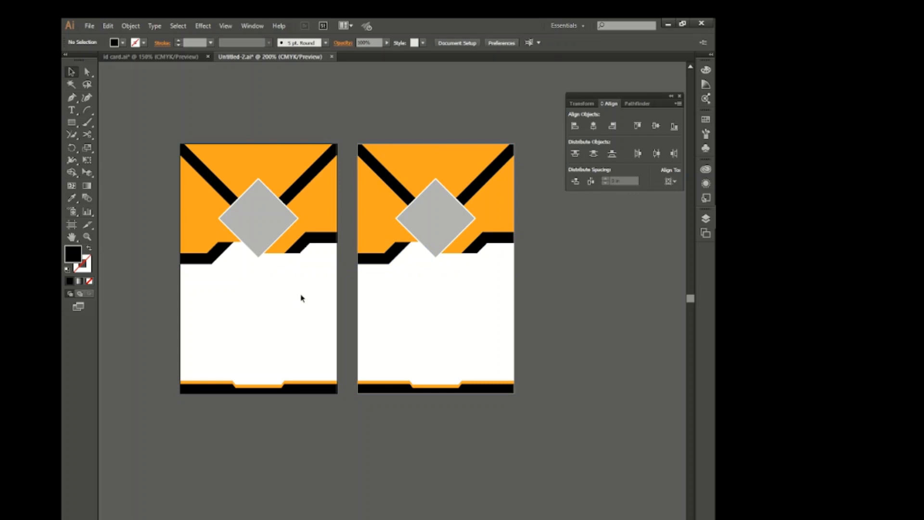
pyautogui.click(259, 307)
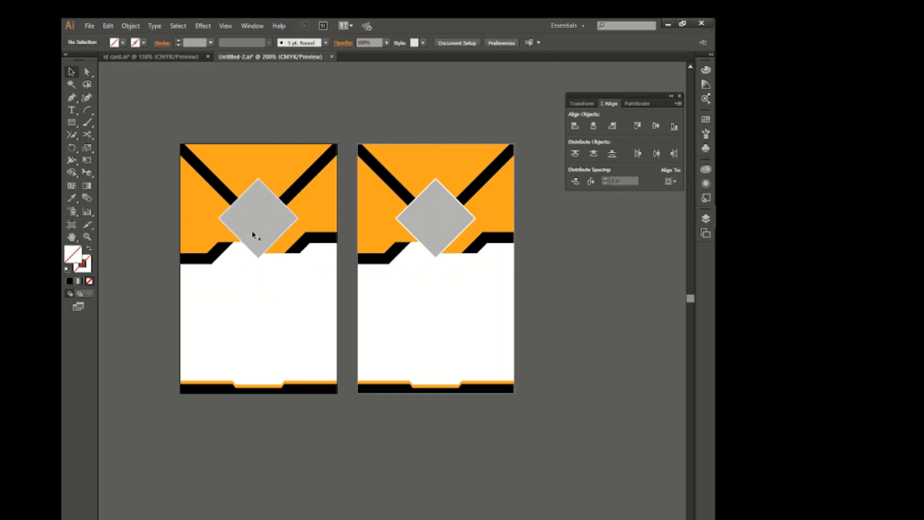
# - Move the front card's grey diamond down onto the white area, expand its fill and stroke, and ungroup the result
pyautogui.moveTo(252, 233); pyautogui.dragTo(247, 303)
pyautogui.click(130, 25)
pyautogui.click(161, 137)
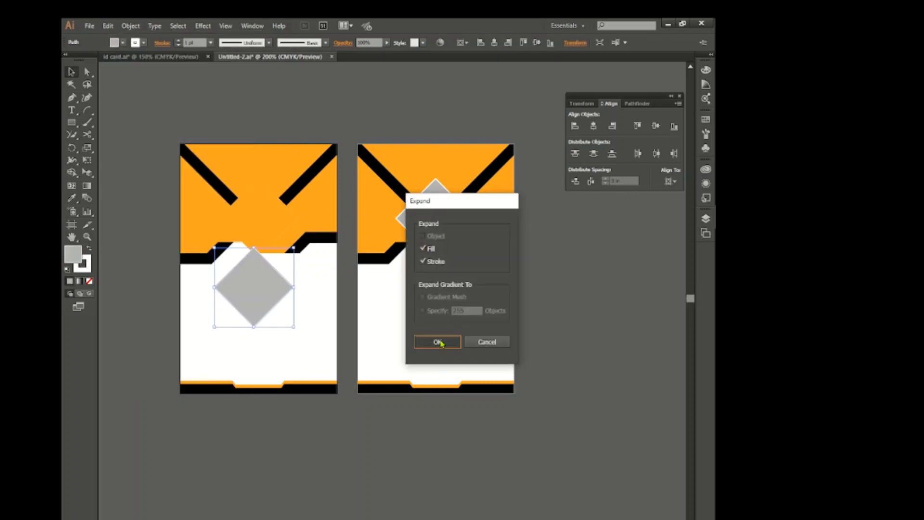
pyautogui.click(438, 341)
pyautogui.rightClick(250, 286)
pyautogui.click(294, 347)
pyautogui.click(295, 348)
pyautogui.click(255, 302)
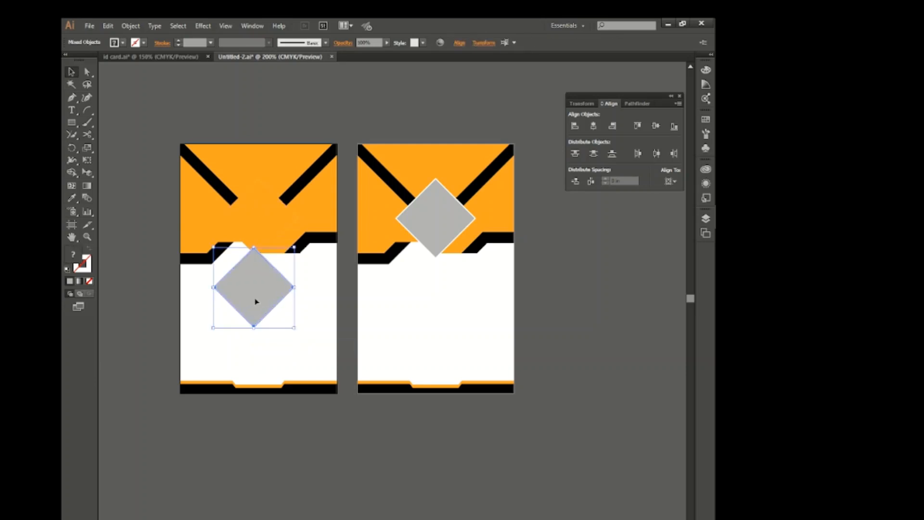
# - Bring the portrait photo from id card.ai onto the front card and arrange it behind the diamond
pyautogui.click(173, 57)
pyautogui.moveTo(304, 144); pyautogui.dragTo(254, 308)
pyautogui.rightClick(254, 308)
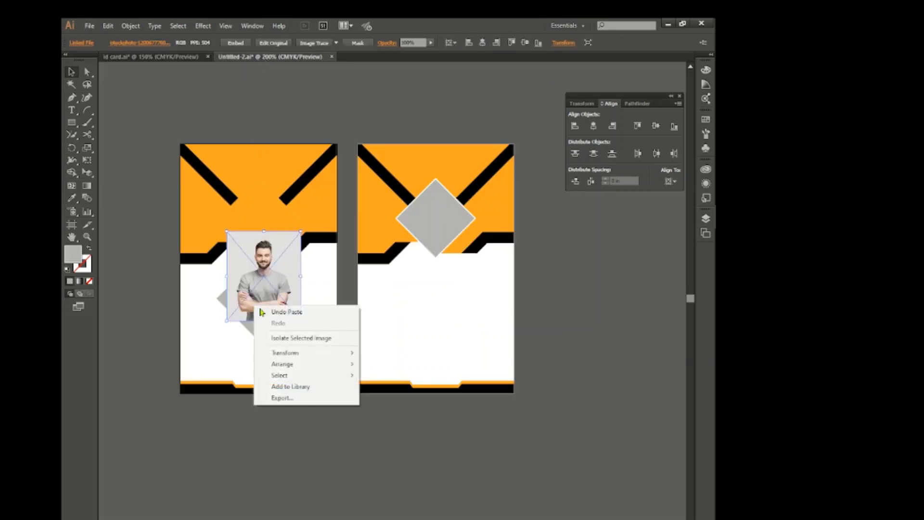
pyautogui.moveTo(294, 366)
pyautogui.click(385, 399)
pyautogui.click(327, 325)
# - Position the portrait behind the diamond, lower the diamond's opacity, and enlarge the photo so the face fills the shape
pyautogui.moveTo(293, 280); pyautogui.dragTo(287, 315)
pyautogui.click(277, 299)
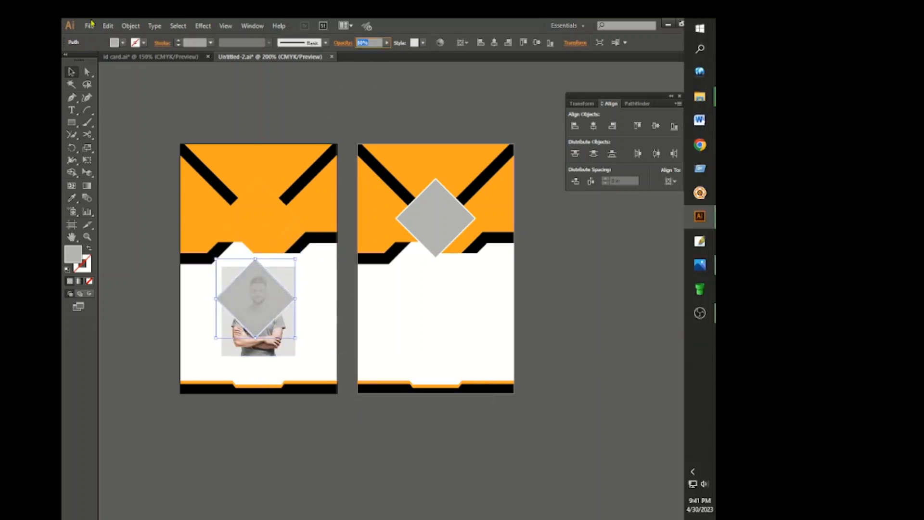
pyautogui.click(294, 355)
pyautogui.moveTo(295, 356); pyautogui.dragTo(303, 364)
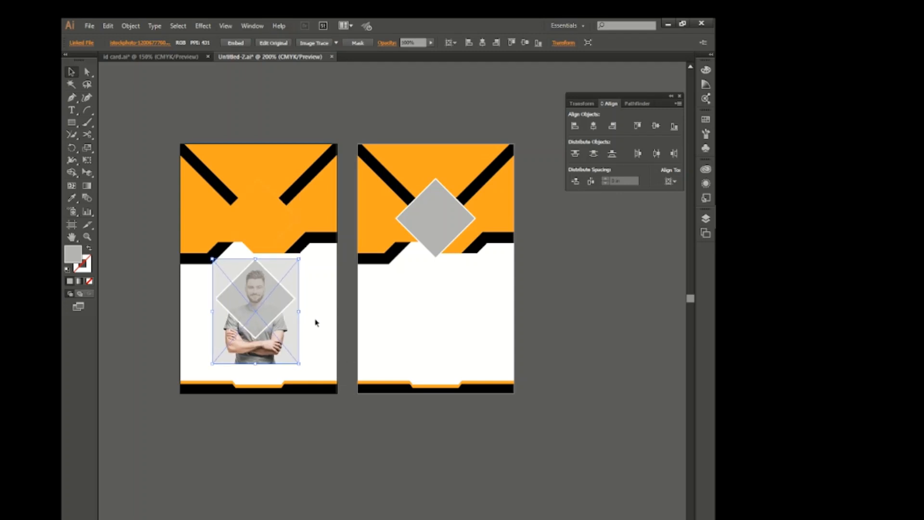
# - Clip the portrait photo to the diamond shape and move it back to where the front card's diagonal bars meet
pyautogui.keyDown('shift'); pyautogui.click(286, 305); pyautogui.keyUp('shift')
pyautogui.rightClick(287, 305)
pyautogui.click(324, 365)
pyautogui.hotkey('ctrl', 'z')
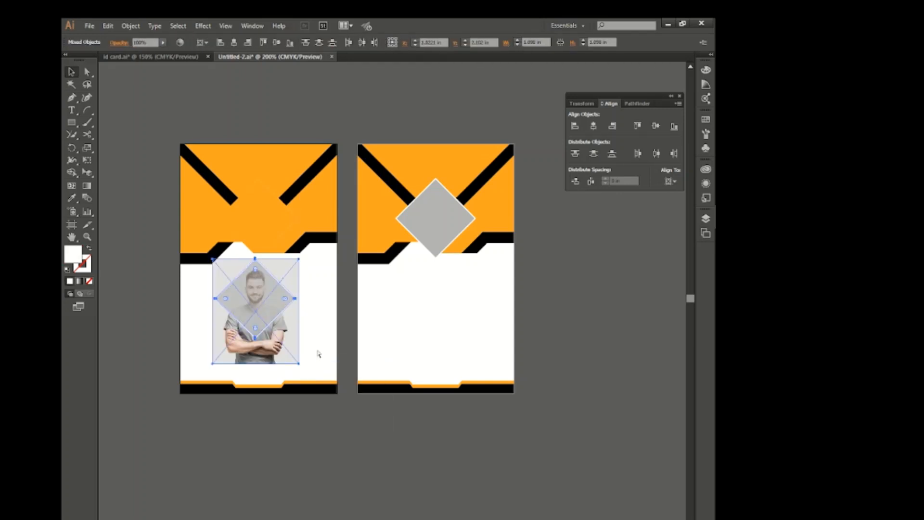
pyautogui.rightClick(255, 292)
pyautogui.click(292, 350)
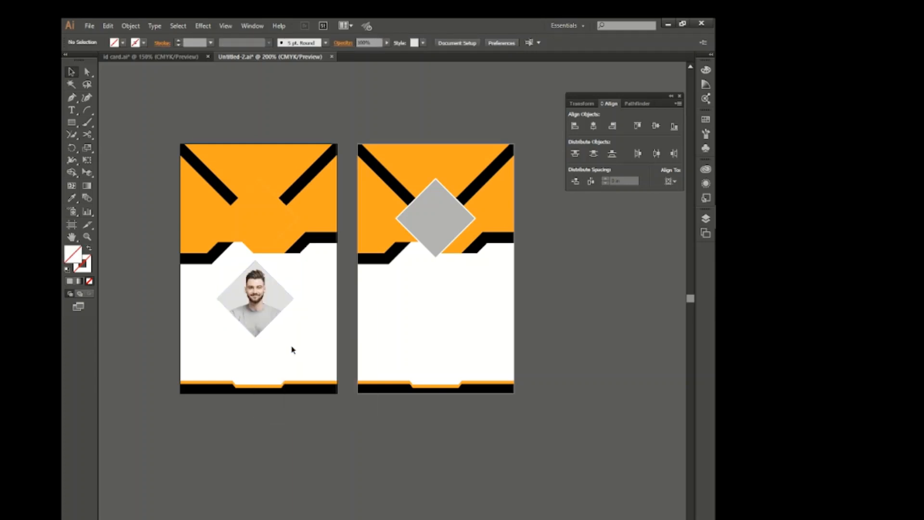
pyautogui.moveTo(267, 318); pyautogui.dragTo(270, 238)
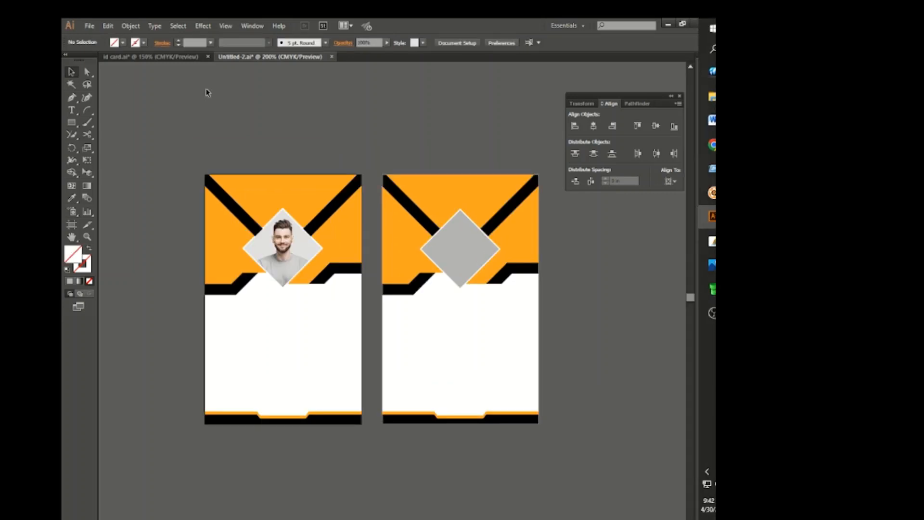
# - Copy the name, job title and details text from id card.ai and place it below the photo on the front card
pyautogui.click(183, 56)
pyautogui.moveTo(309, 330); pyautogui.dragTo(384, 425)
pyautogui.moveTo(359, 354); pyautogui.dragTo(280, 340)
pyautogui.press('Right')
pyautogui.press('Right')
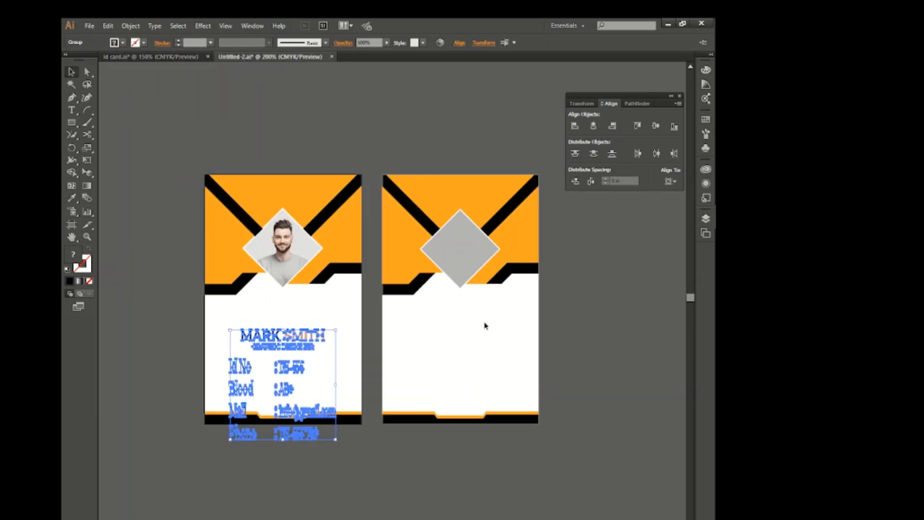
pyautogui.press('Up')
pyautogui.press('Up')
pyautogui.press('Up')
pyautogui.press('Up')
pyautogui.press('Up')
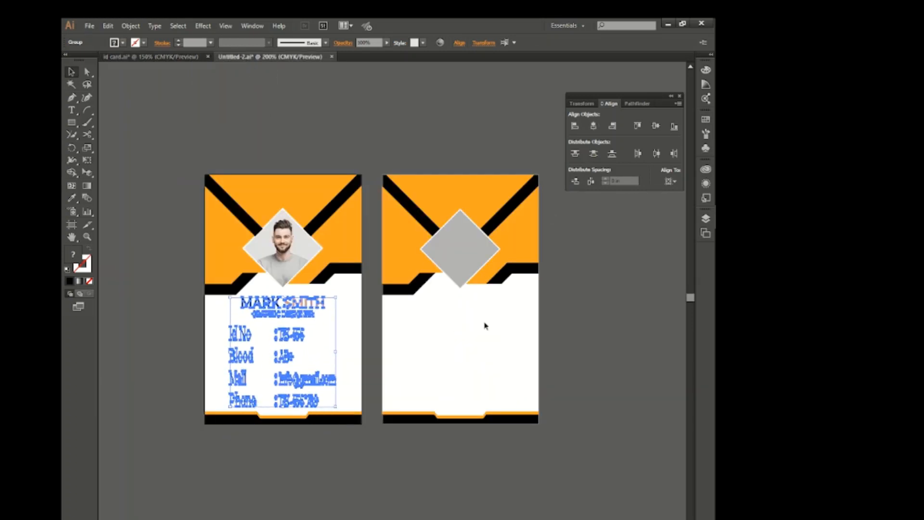
# - Nudge the name and job title down slightly and reduce the details block's height above the bottom strip
pyautogui.click(373, 345)
pyautogui.click(279, 327)
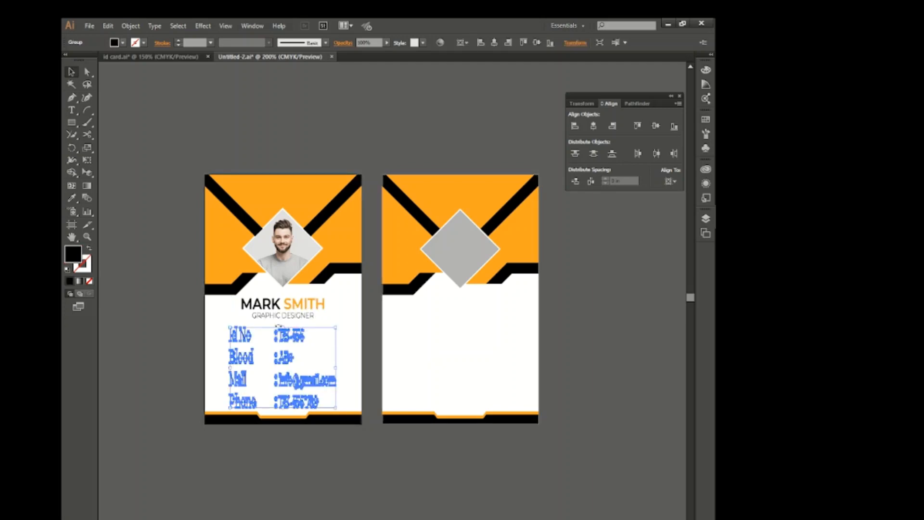
pyautogui.moveTo(285, 326); pyautogui.dragTo(317, 310)
pyautogui.click(290, 317)
pyautogui.press('Down')
pyautogui.click(328, 341)
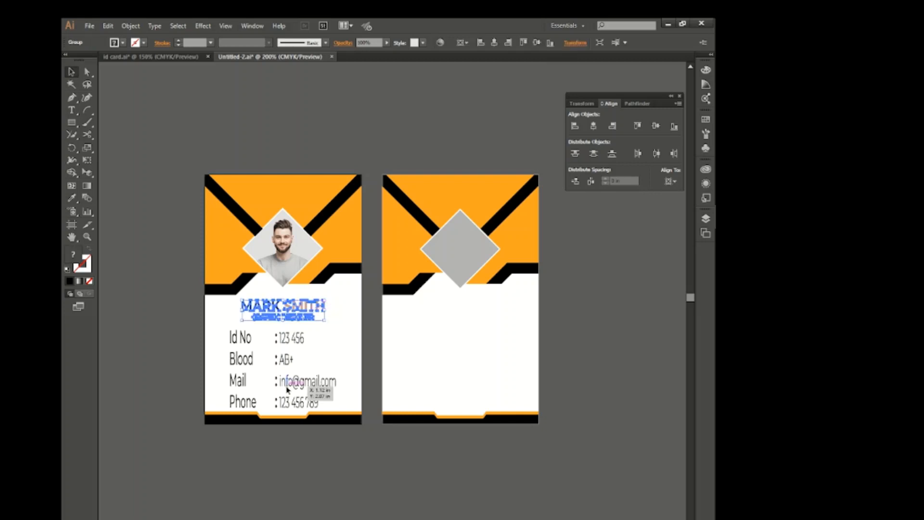
pyautogui.moveTo(288, 389); pyautogui.dragTo(282, 409)
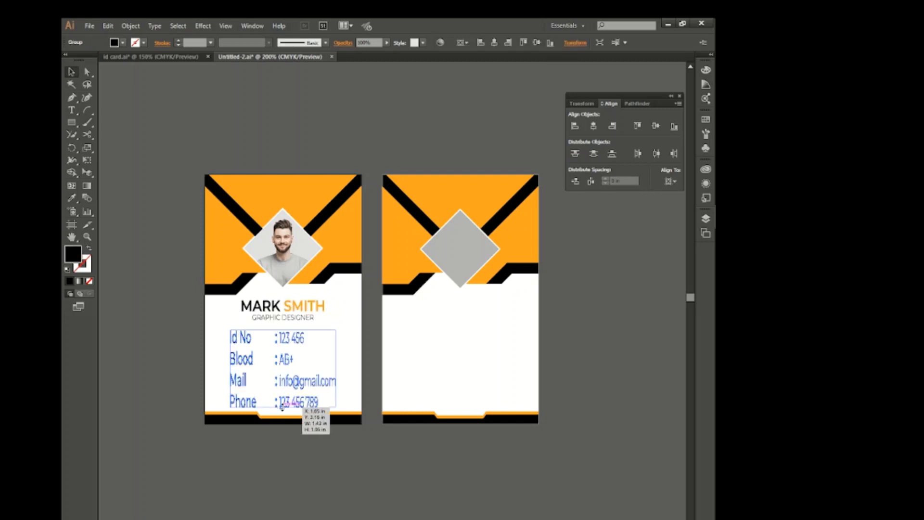
pyautogui.click(429, 389)
# - Copy the green logo from id card.ai and centre it on the back card's grey diamond
pyautogui.hscroll(3, 410, 336)
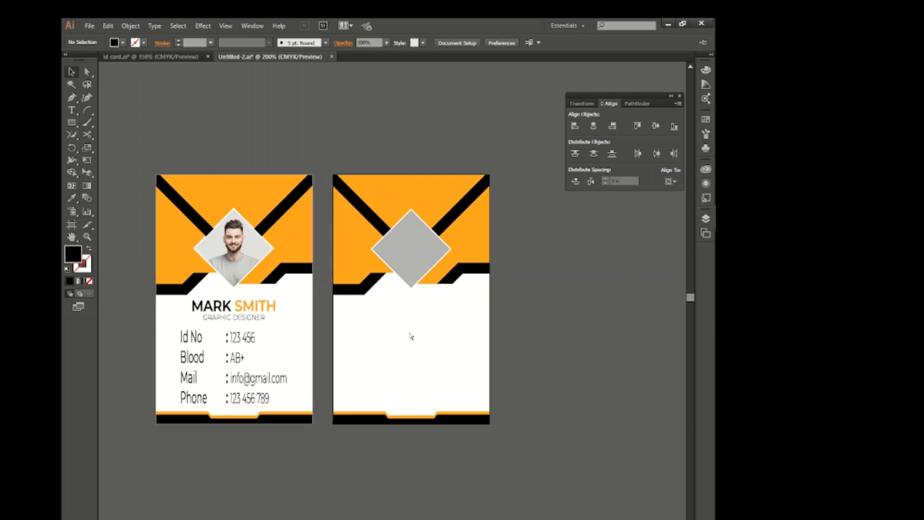
pyautogui.click(179, 55)
pyautogui.moveTo(481, 333); pyautogui.dragTo(394, 257)
pyautogui.press('Up')
pyautogui.press('Up')
pyautogui.press('Up')
pyautogui.press('Up')
pyautogui.press('Up')
pyautogui.press('Up')
pyautogui.press('Up')
pyautogui.press('Up')
pyautogui.press('Up')
pyautogui.press('Up')
pyautogui.press('Up')
pyautogui.press('Up')
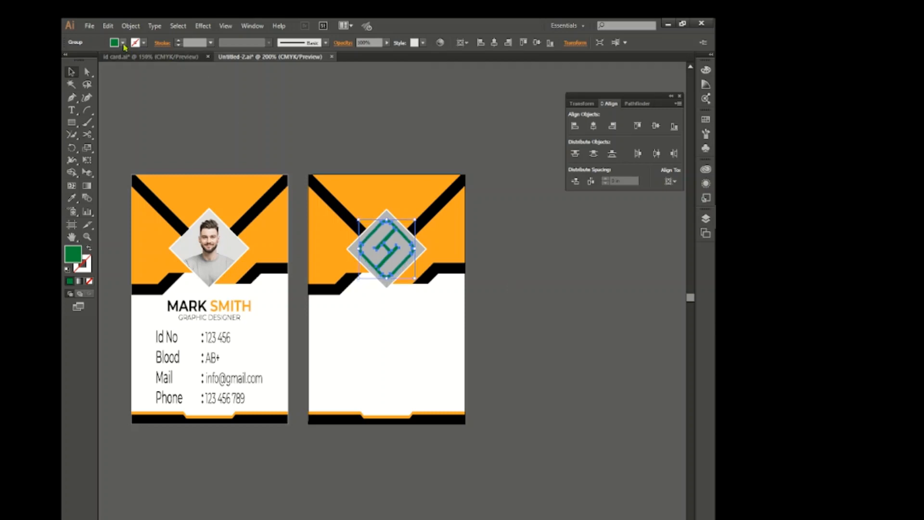
# - Recolour the back card's logo white and fill the diamond behind it black
pyautogui.click(123, 42)
pyautogui.click(82, 60)
pyautogui.click(413, 332)
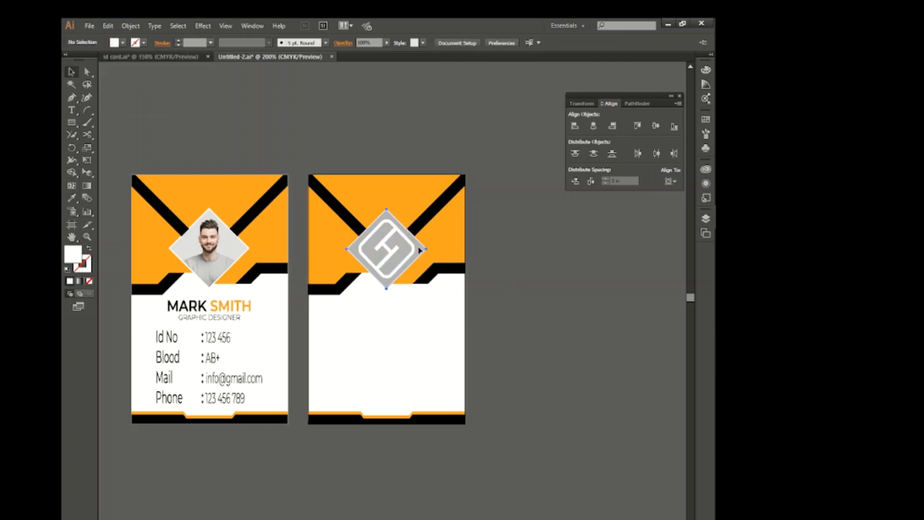
pyautogui.click(419, 249)
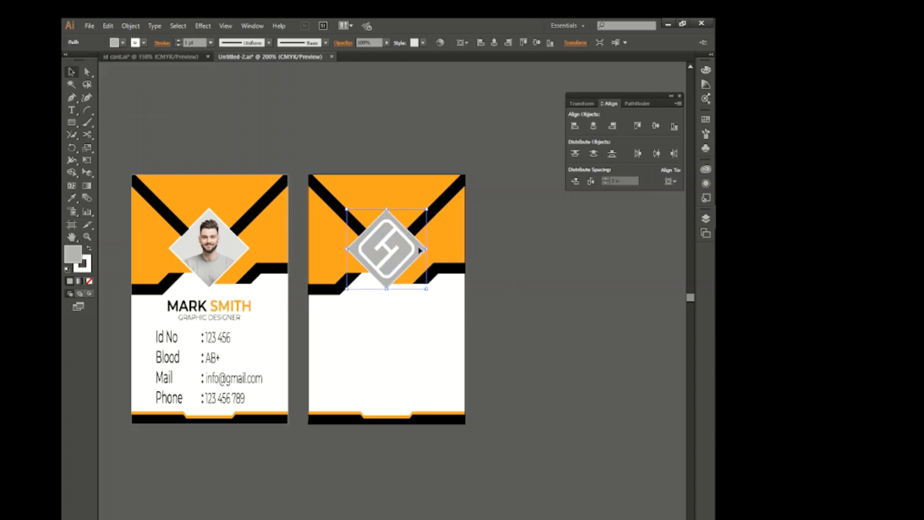
pyautogui.click(123, 42)
pyautogui.click(89, 60)
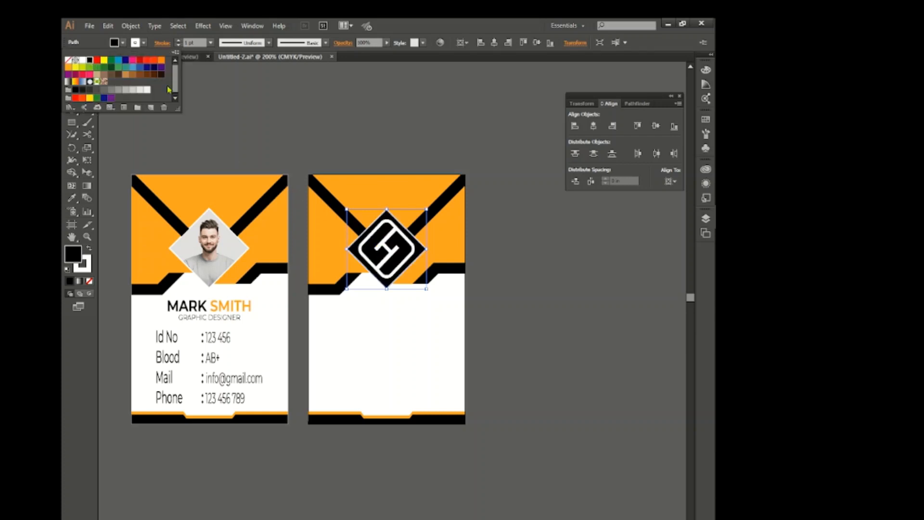
# - Copy the COMPANY NAME and YOUR TAGLINE text from id card.ai and centre it below the back card's logo
pyautogui.click(144, 57)
pyautogui.moveTo(458, 392); pyautogui.dragTo(387, 315)
pyautogui.click(594, 125)
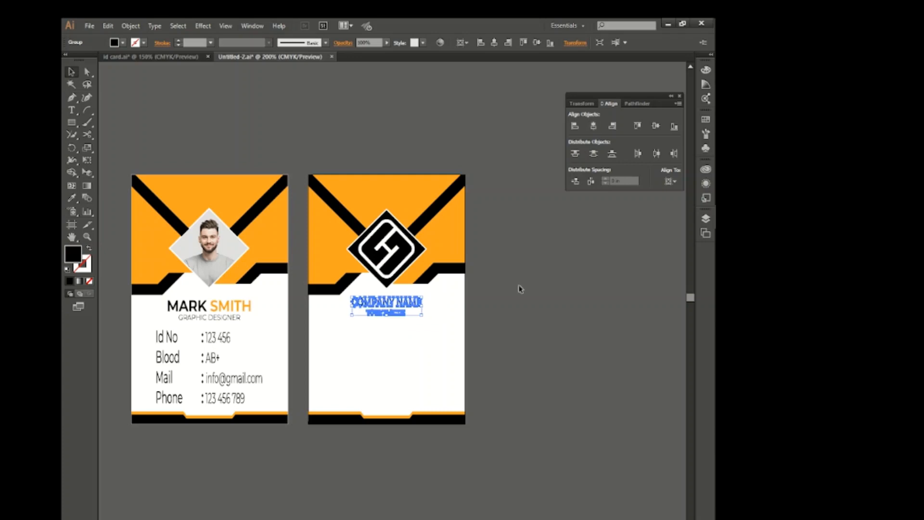
pyautogui.click(522, 318)
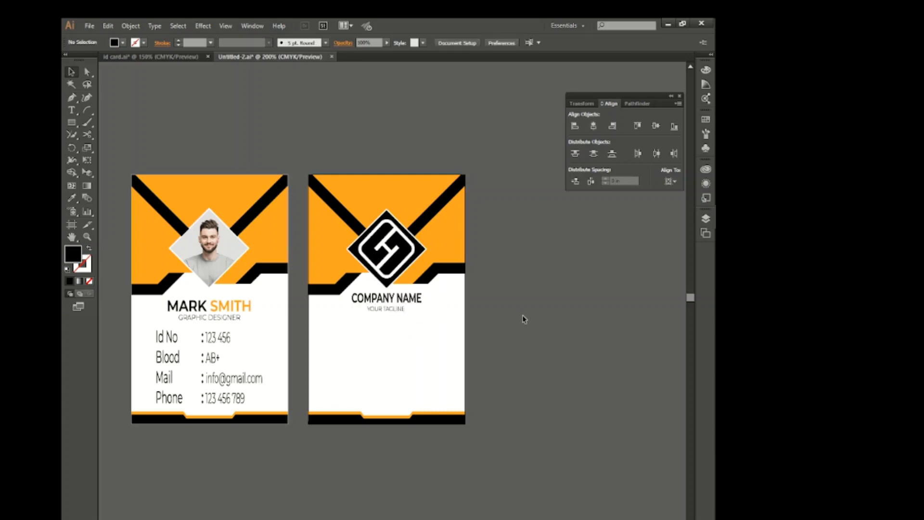
pyautogui.moveTo(387, 308); pyautogui.dragTo(387, 310)
pyautogui.click(467, 305)
# - Copy the two-line Lorem Ipsum text from id card.ai and place it below the tagline on the back card
pyautogui.click(154, 57)
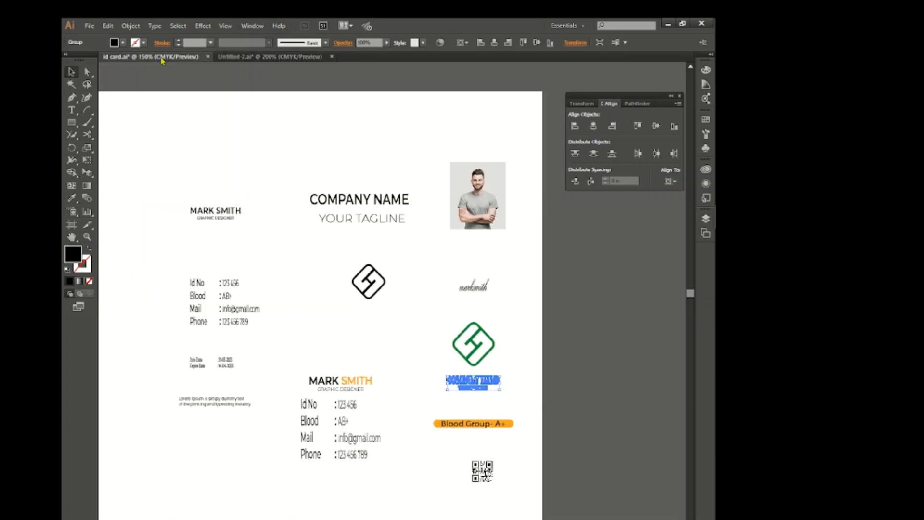
pyautogui.click(280, 387)
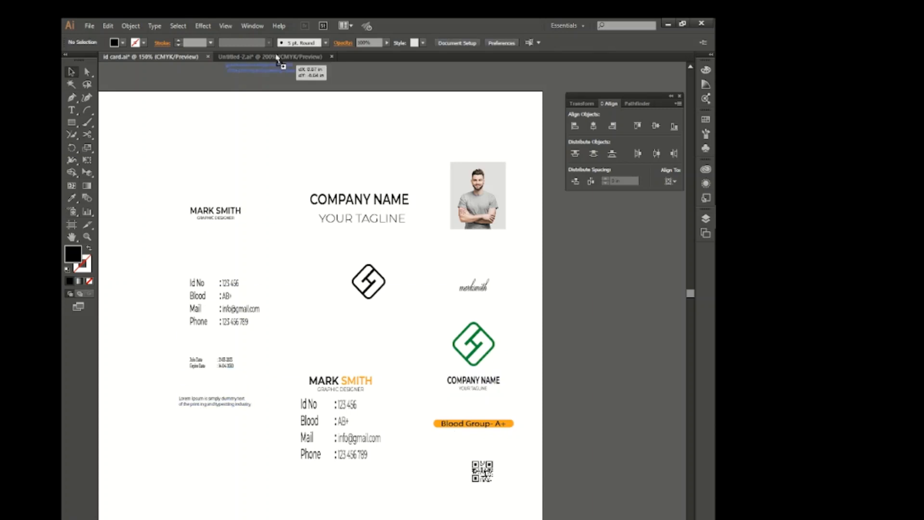
pyautogui.click(270, 57)
pyautogui.hotkey('ctrl', 'v')
pyautogui.click(324, 348)
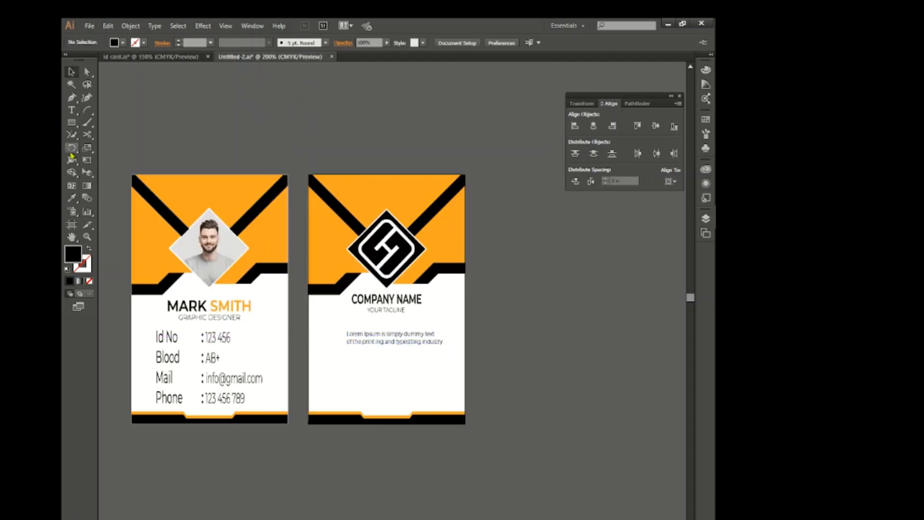
# - Draw a small circle as a bullet beside the Lorem Ipsum text and fill it orange
pyautogui.moveTo(71, 122); pyautogui.dragTo(111, 146)
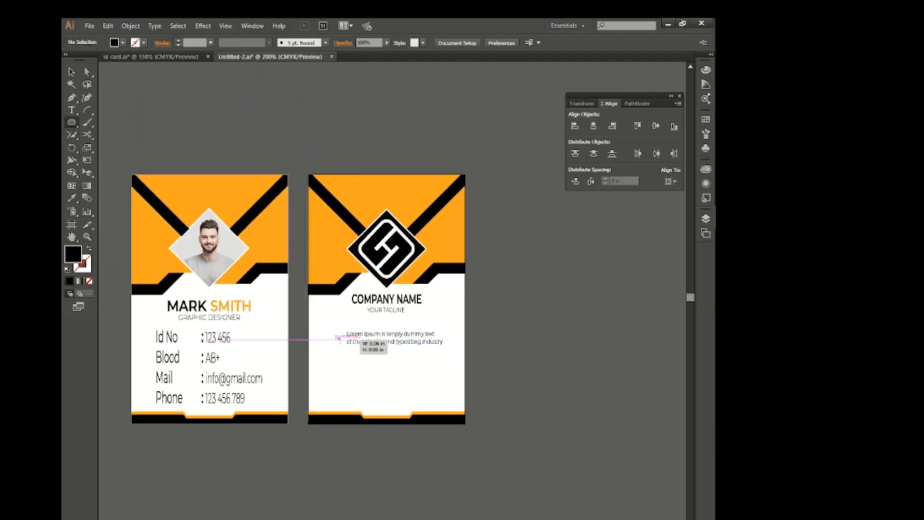
pyautogui.moveTo(337, 337); pyautogui.dragTo(342, 343)
pyautogui.click(122, 42)
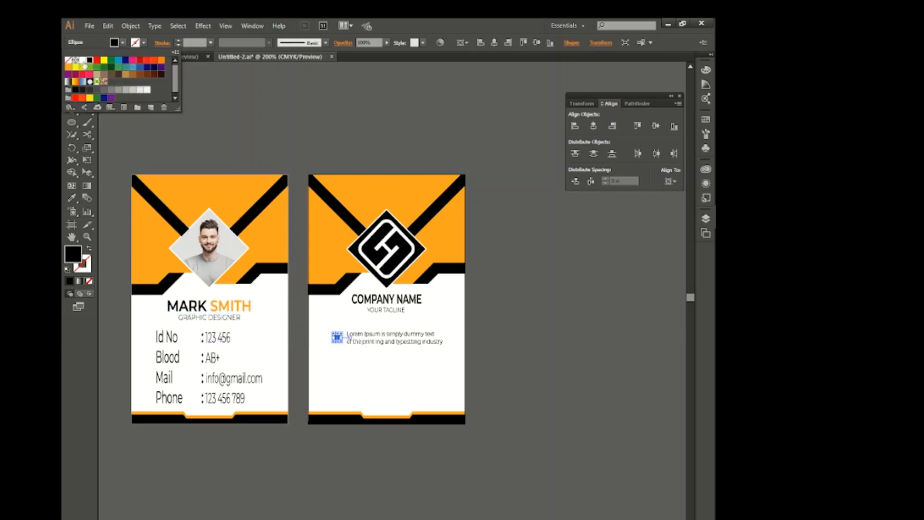
pyautogui.click(375, 378)
# - Group the bullet with its Lorem Ipsum text, centre it below the tagline, and add a copy directly beneath it
pyautogui.moveTo(328, 330); pyautogui.dragTo(415, 351)
pyautogui.hotkey('ctrl', 'g')
pyautogui.click(592, 125)
pyautogui.click(581, 331)
pyautogui.click(526, 355)
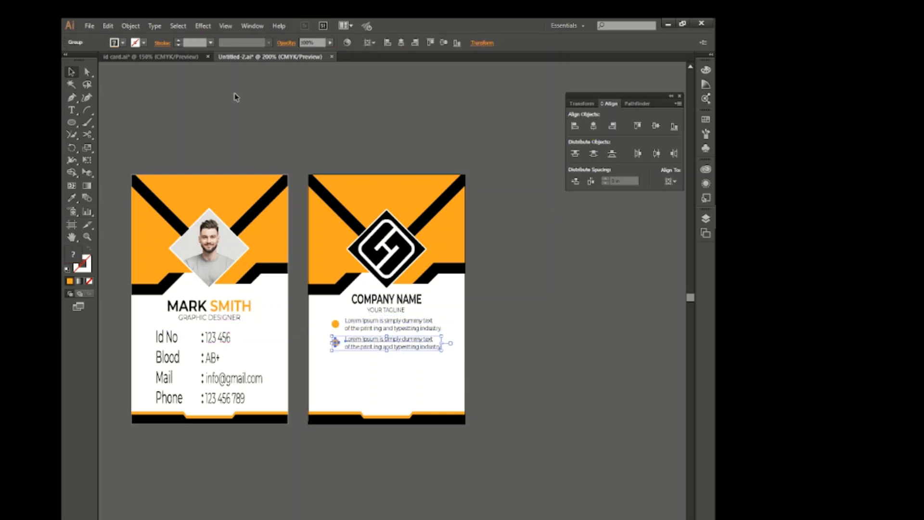
# - Copy the orange Blood Group- A+ label from id card.ai and centre it just below the back card's second bullet
pyautogui.click(151, 56)
pyautogui.moveTo(481, 427); pyautogui.dragTo(445, 338)
pyautogui.click(589, 127)
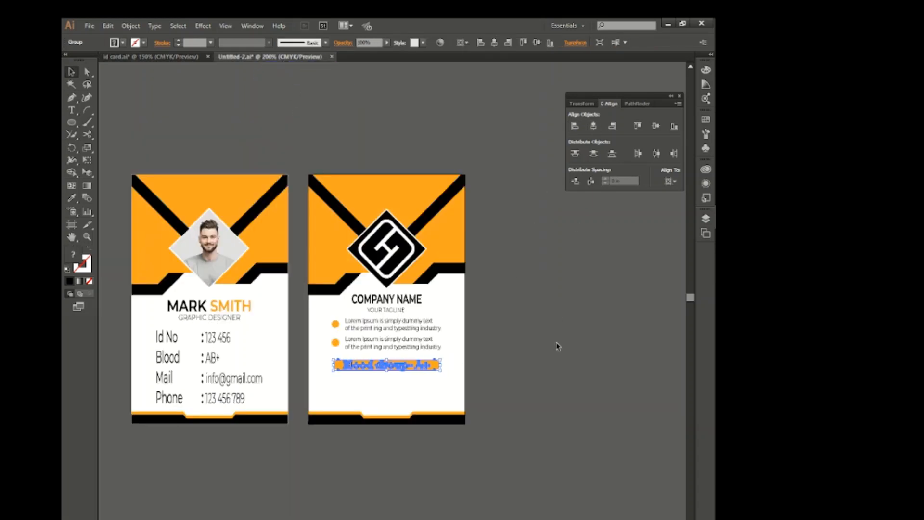
pyautogui.press('Up')
pyautogui.press('Up')
pyautogui.press('Up')
pyautogui.press('Up')
pyautogui.click(567, 435)
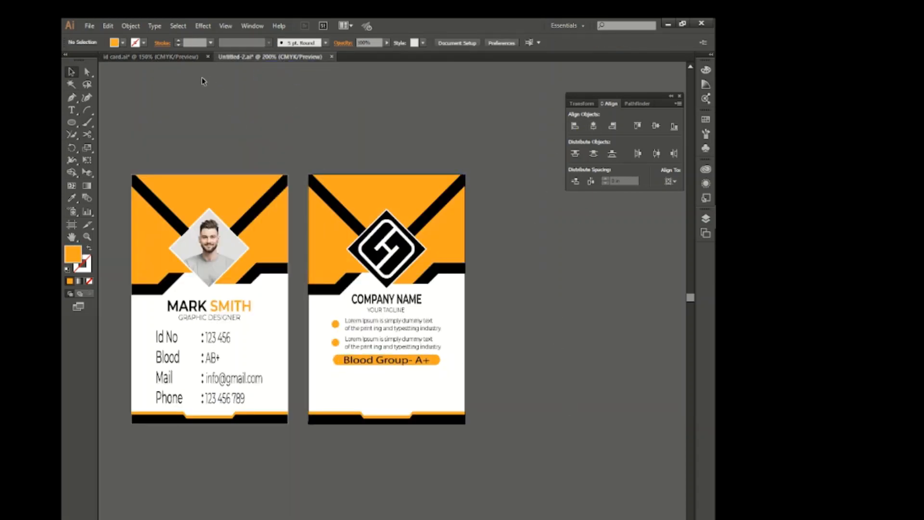
# - Copy the Join Date and Expire Date text from id card.ai and place it under the Blood Group label
pyautogui.click(153, 56)
pyautogui.moveTo(232, 361); pyautogui.dragTo(388, 374)
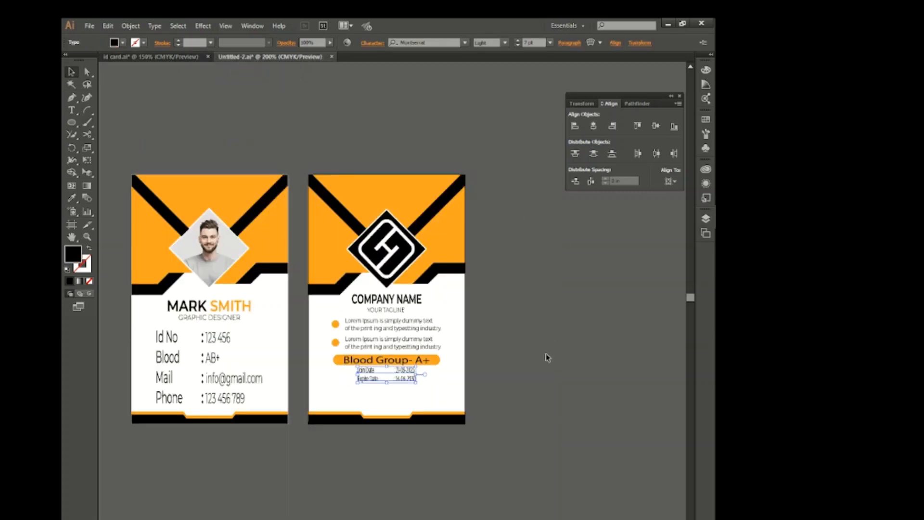
pyautogui.click(543, 375)
# - Copy the QR code from id card.ai and position it in the back card's lower-right corner
pyautogui.click(192, 58)
pyautogui.moveTo(482, 470); pyautogui.dragTo(351, 157)
pyautogui.moveTo(445, 403); pyautogui.dragTo(446, 387)
pyautogui.press('Down')
pyautogui.press('Down')
pyautogui.press('Right')
pyautogui.press('Right')
pyautogui.press('Right')
pyautogui.press('Right')
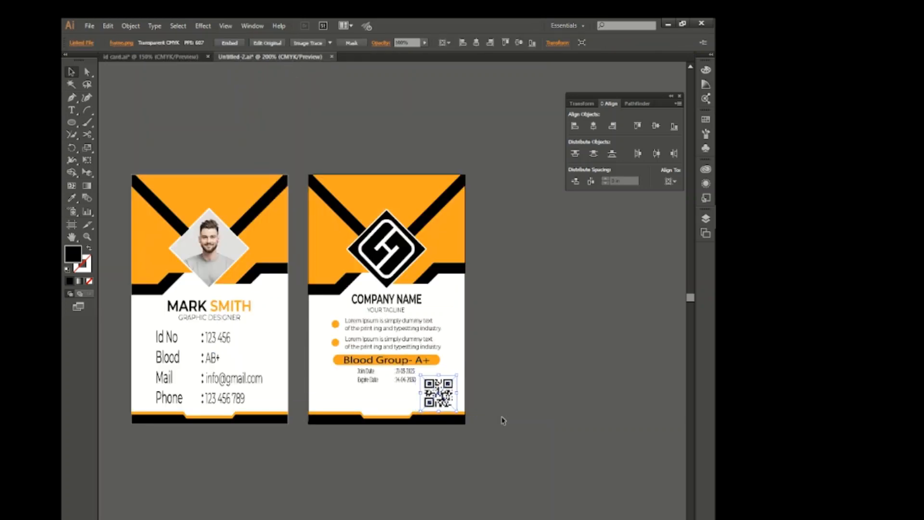
pyautogui.click(501, 419)
# - Draw a short horizontal signature line at the back card's lower left with no fill and a black stroke
pyautogui.press('p')
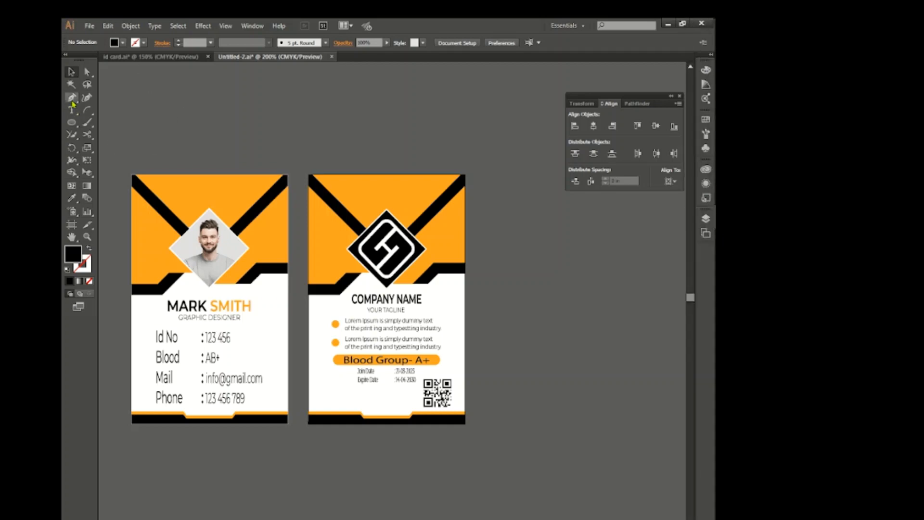
pyautogui.click(309, 403)
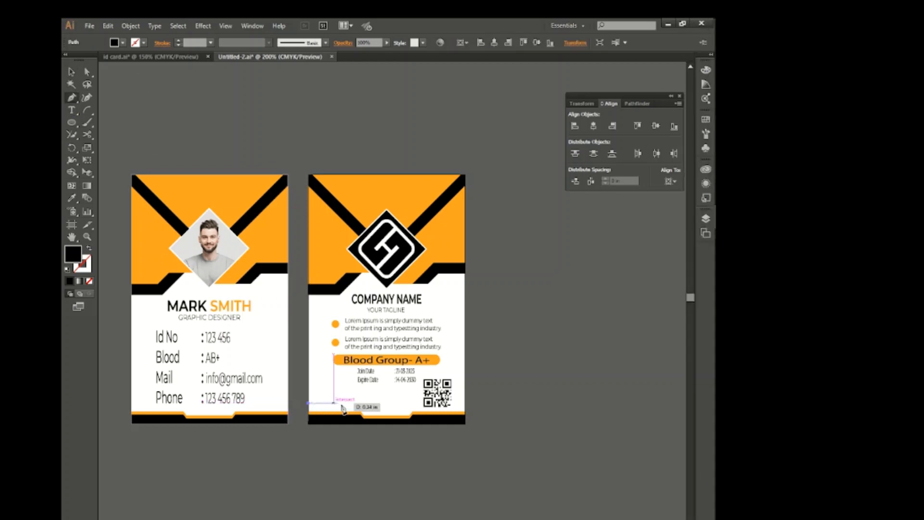
pyautogui.click(357, 403)
pyautogui.click(71, 72)
pyautogui.click(178, 117)
pyautogui.click(342, 403)
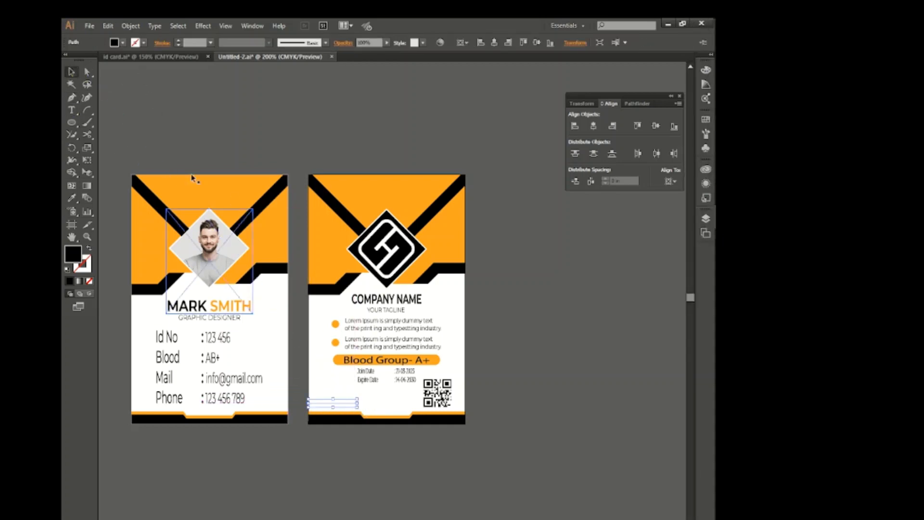
pyautogui.click(143, 42)
pyautogui.click(69, 58)
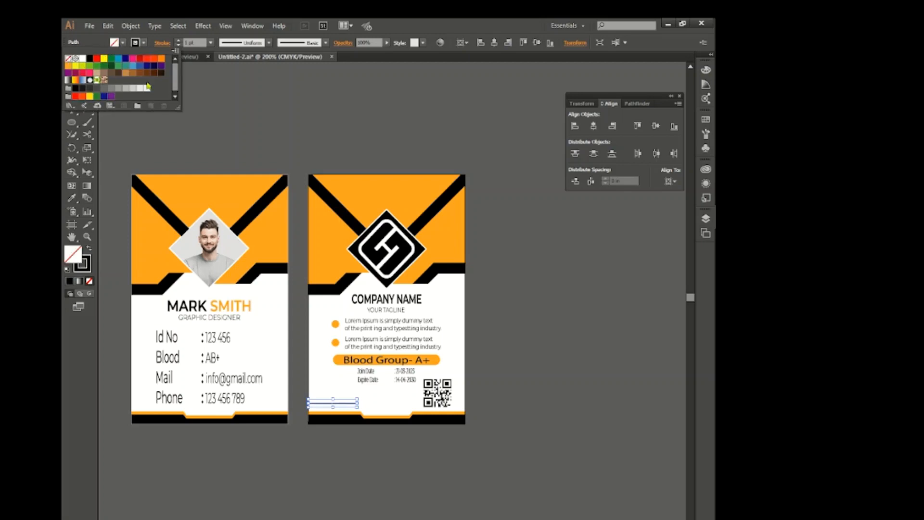
pyautogui.click(185, 72)
# - Copy the handwritten signature from id card.ai and position it just above the signature line on the back card
pyautogui.click(185, 58)
pyautogui.moveTo(477, 283)
pyautogui.mouseDown()
pyautogui.moveTo(289, 113)
pyautogui.moveTo(284, 62)
pyautogui.moveTo(344, 392)
pyautogui.mouseUp()
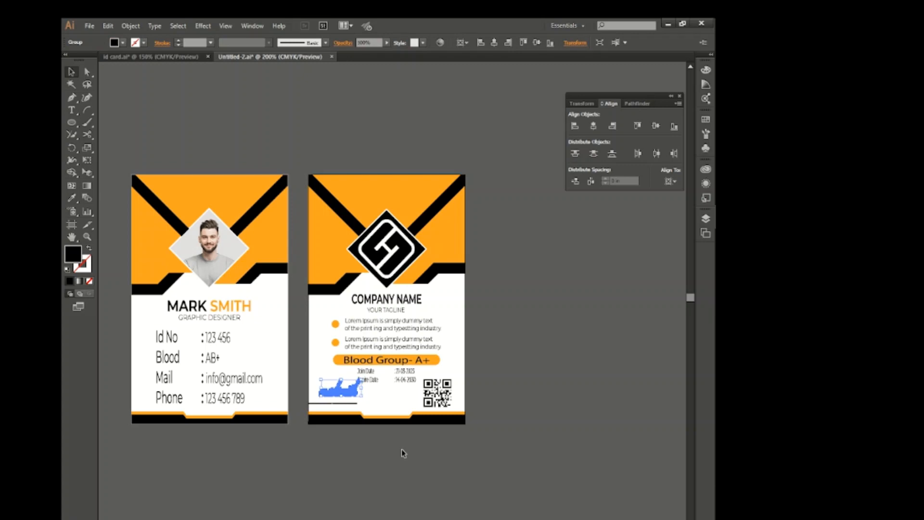
pyautogui.press('Left')
pyautogui.press('Left')
pyautogui.press('Left')
pyautogui.press('Left')
pyautogui.press('Left')
pyautogui.press('Left')
pyautogui.press('Down')
pyautogui.press('Down')
pyautogui.press('Down')
pyautogui.press('Down')
pyautogui.click(405, 461)
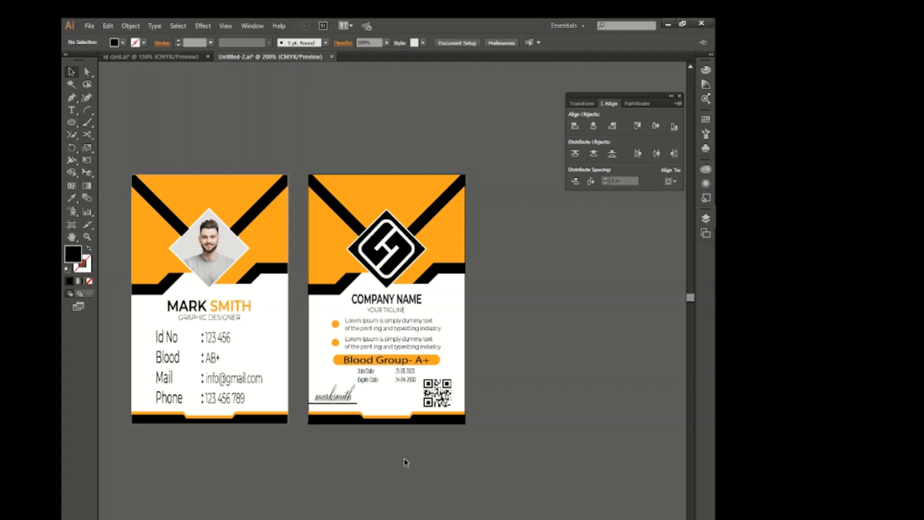